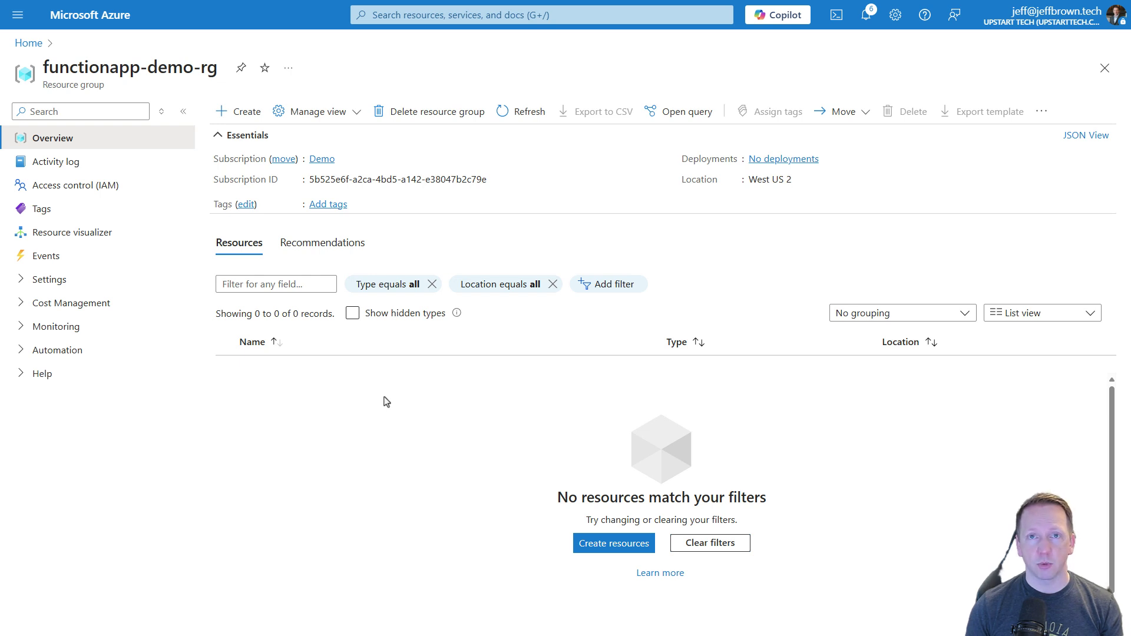
Step: Search the Marketplace for "function app" from the resource group and open Microsoft's Function App offering
left_click(244, 111)
left_click(246, 121)
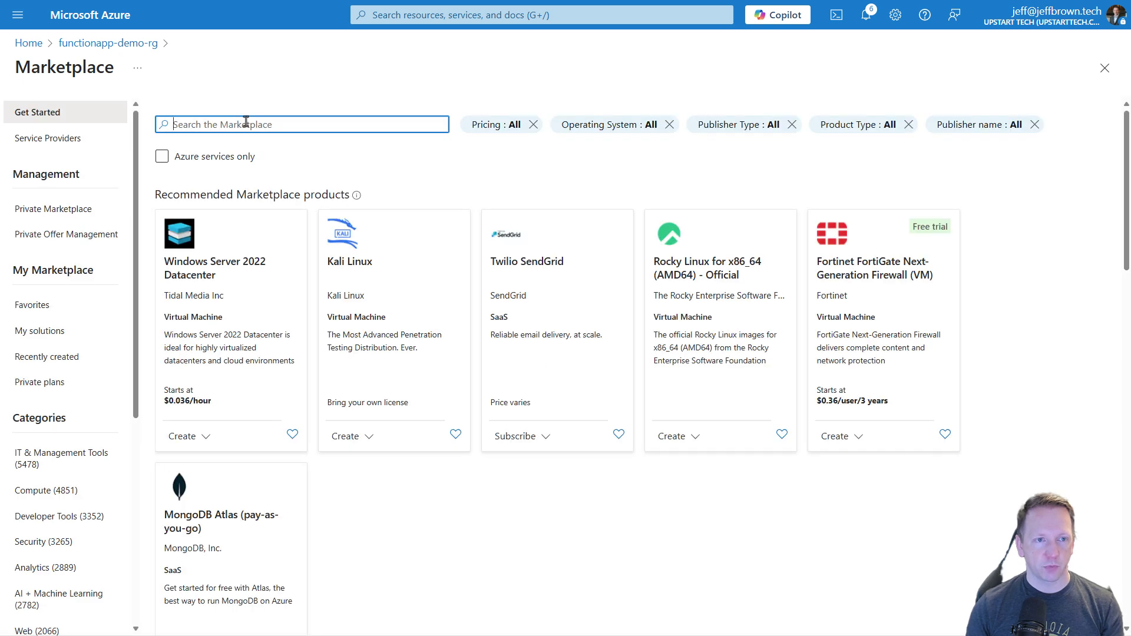
type("function app")
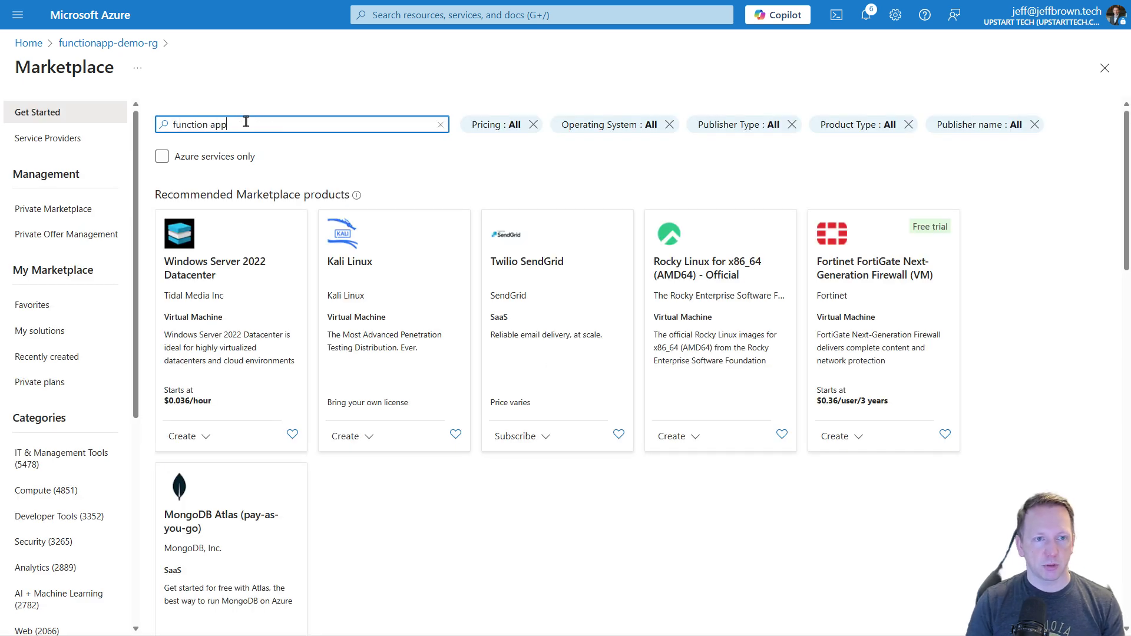
left_click(239, 150)
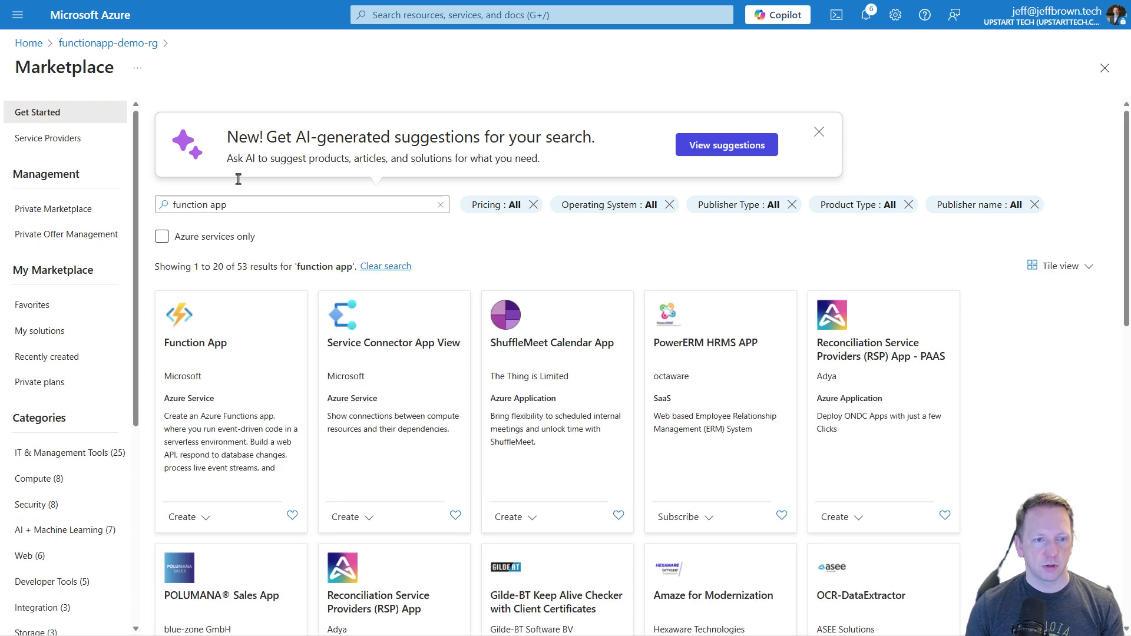
left_click(237, 369)
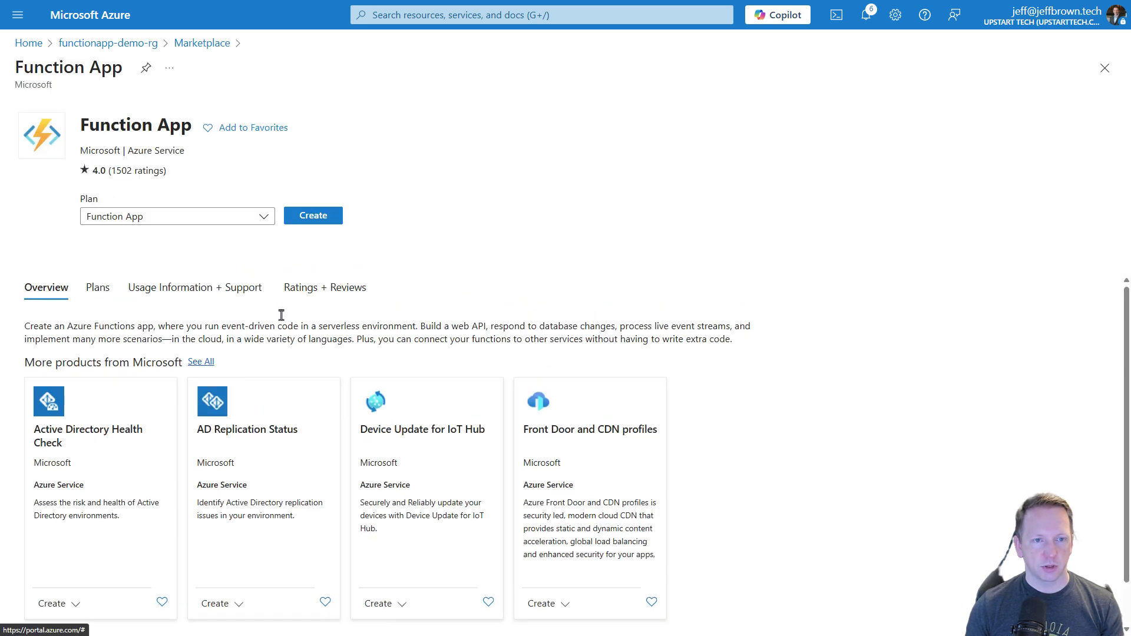
Step: Start creating the Function App with the Consumption hosting plan
left_click(313, 216)
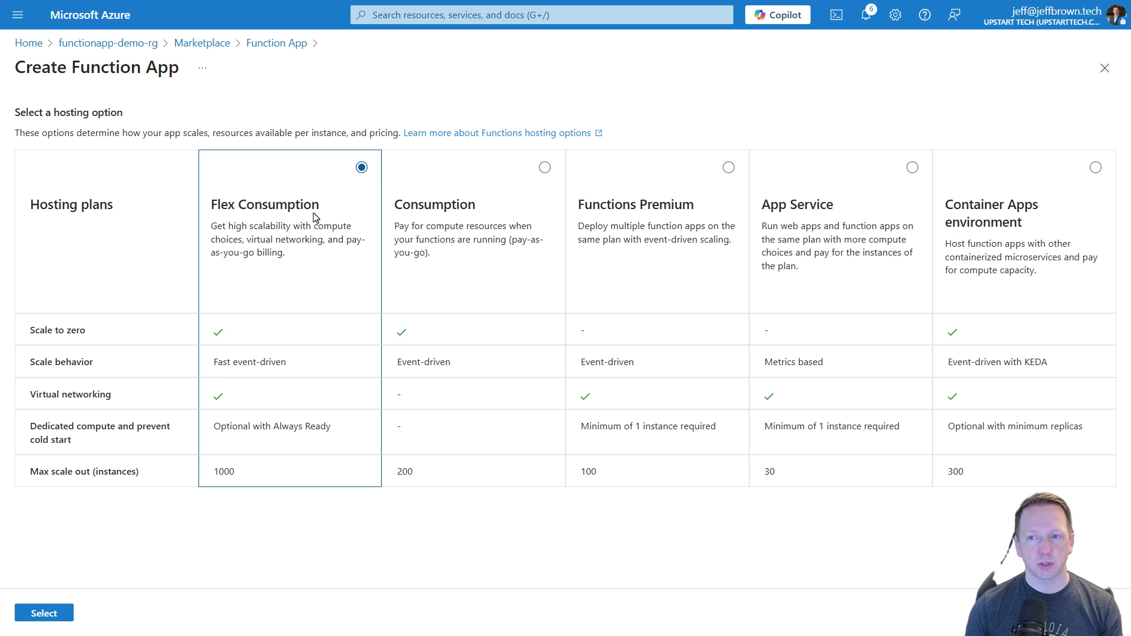
left_click(543, 171)
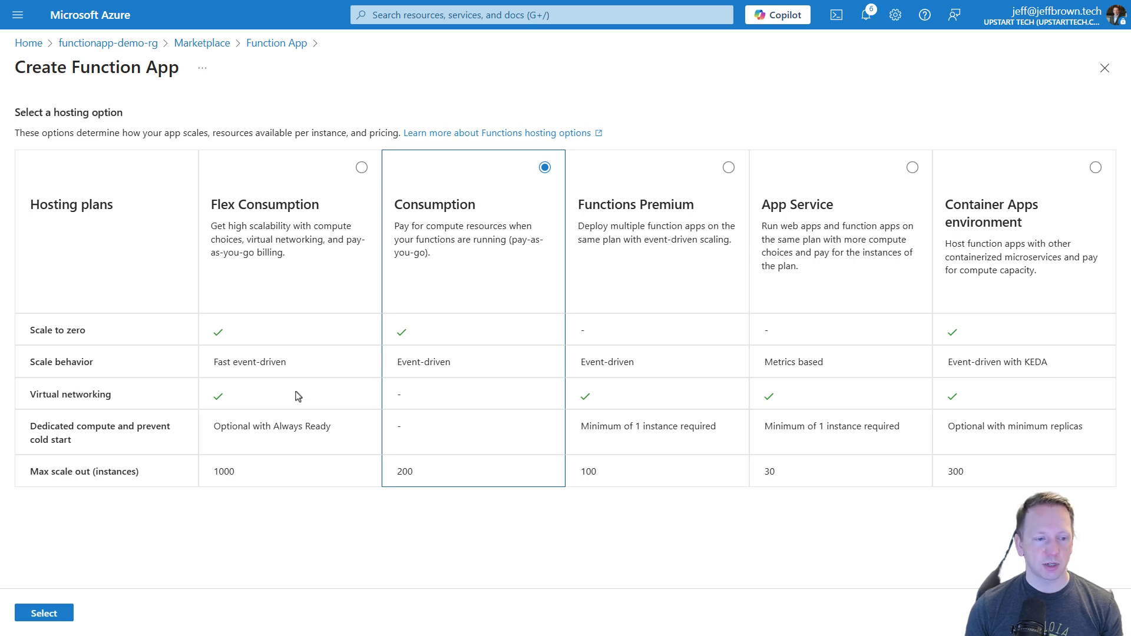
left_click(52, 617)
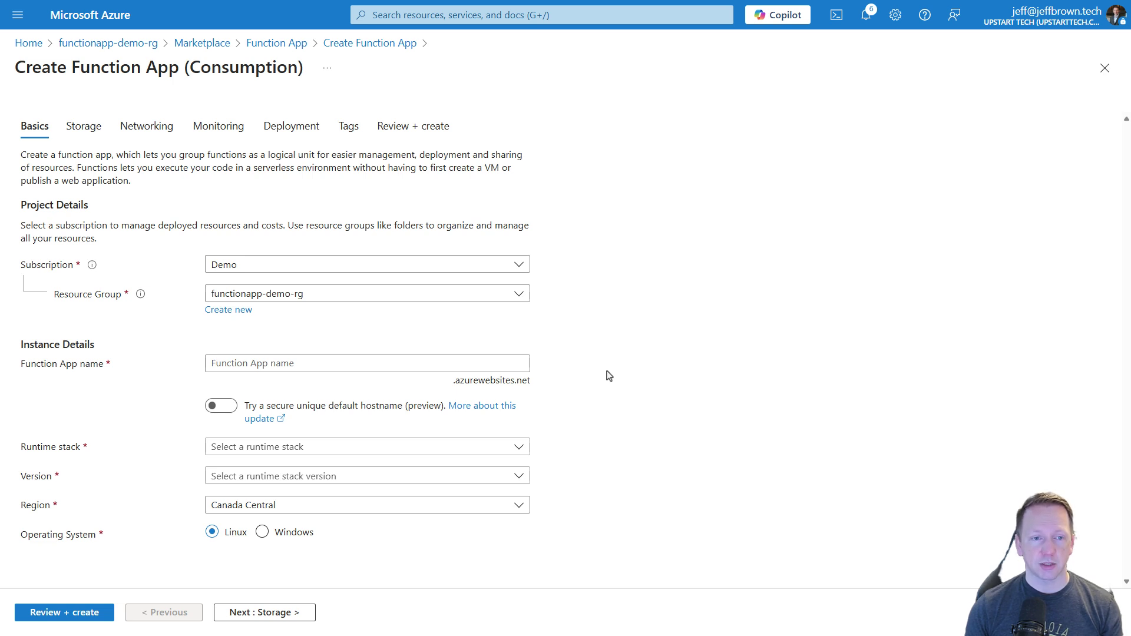
Step: Name the function app jbt-funcapp-demo-wus2
left_click(499, 364)
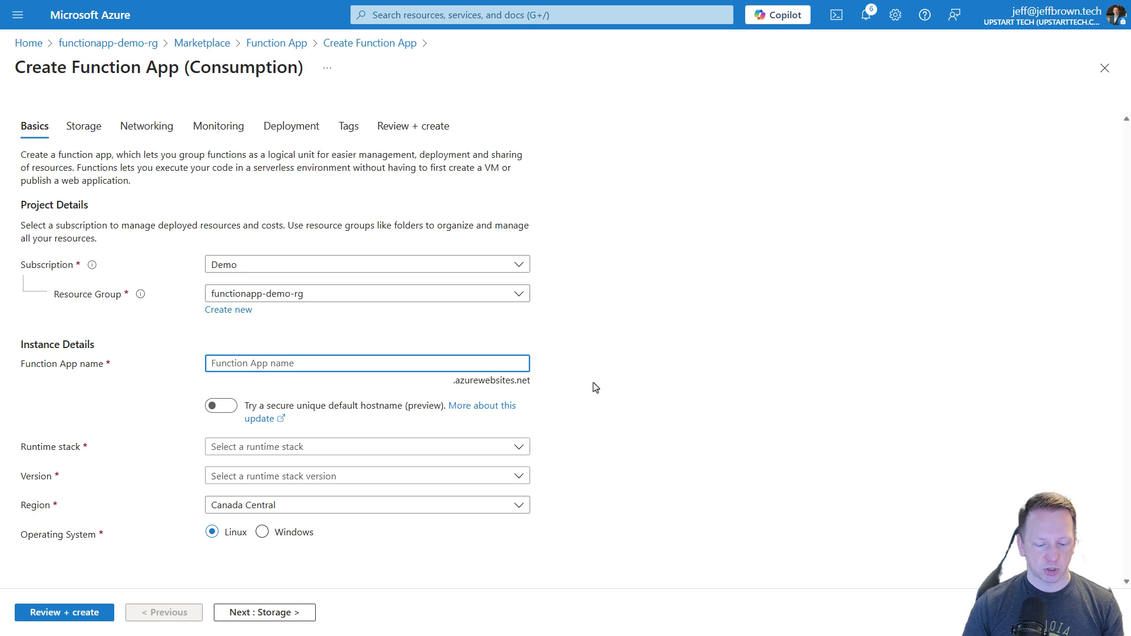
type("jbt-")
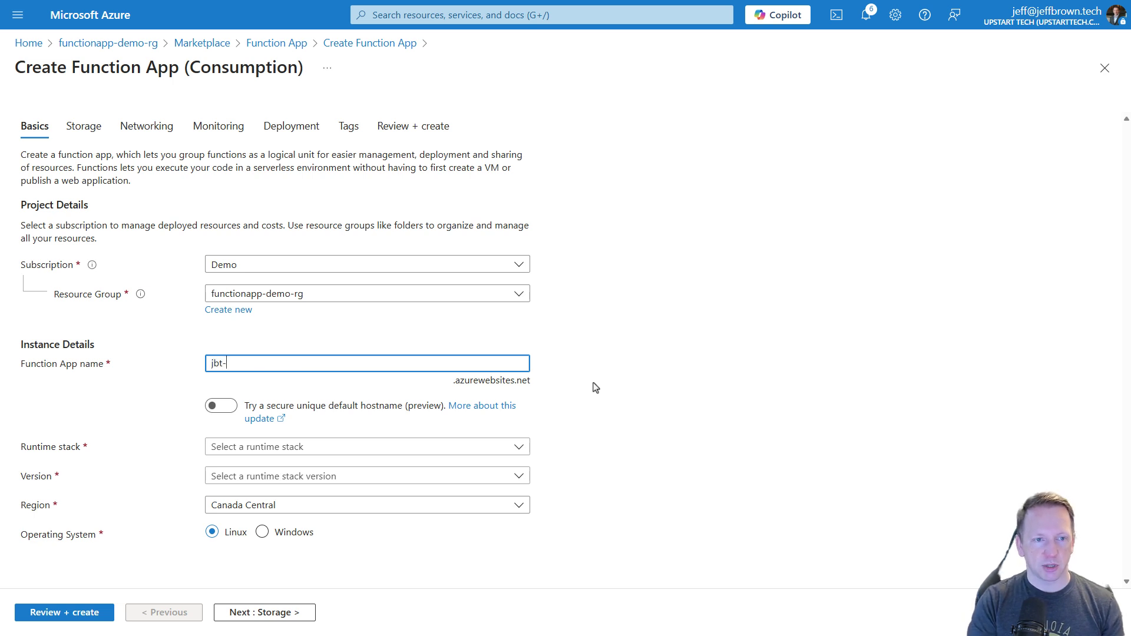
type("functi")
key("BackSpace")
type("app-demo")
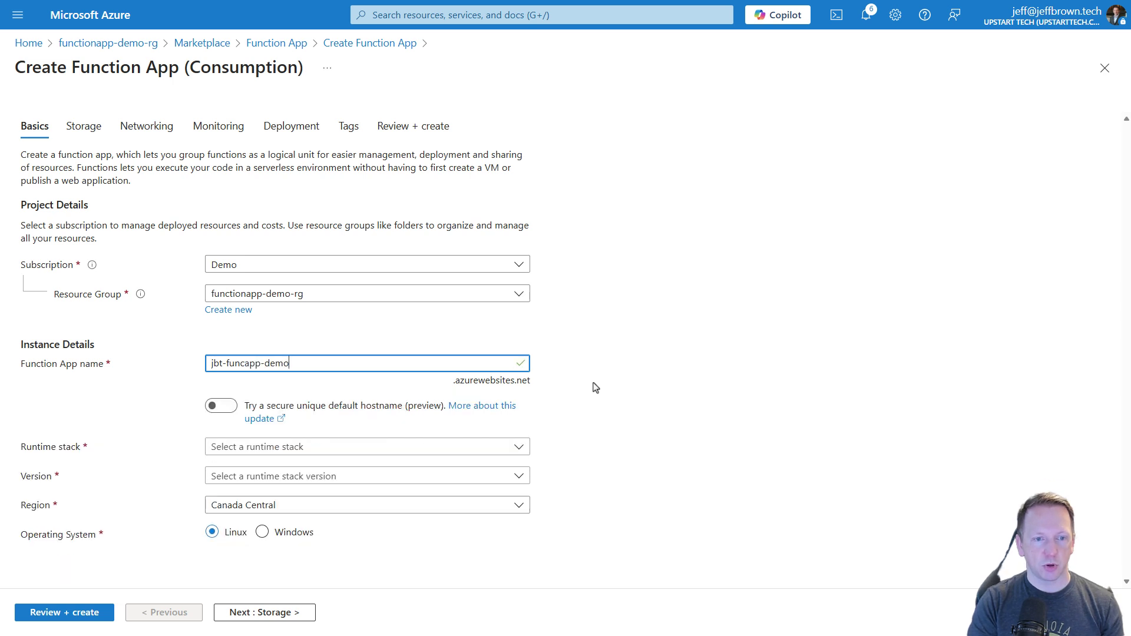
type("-wus2")
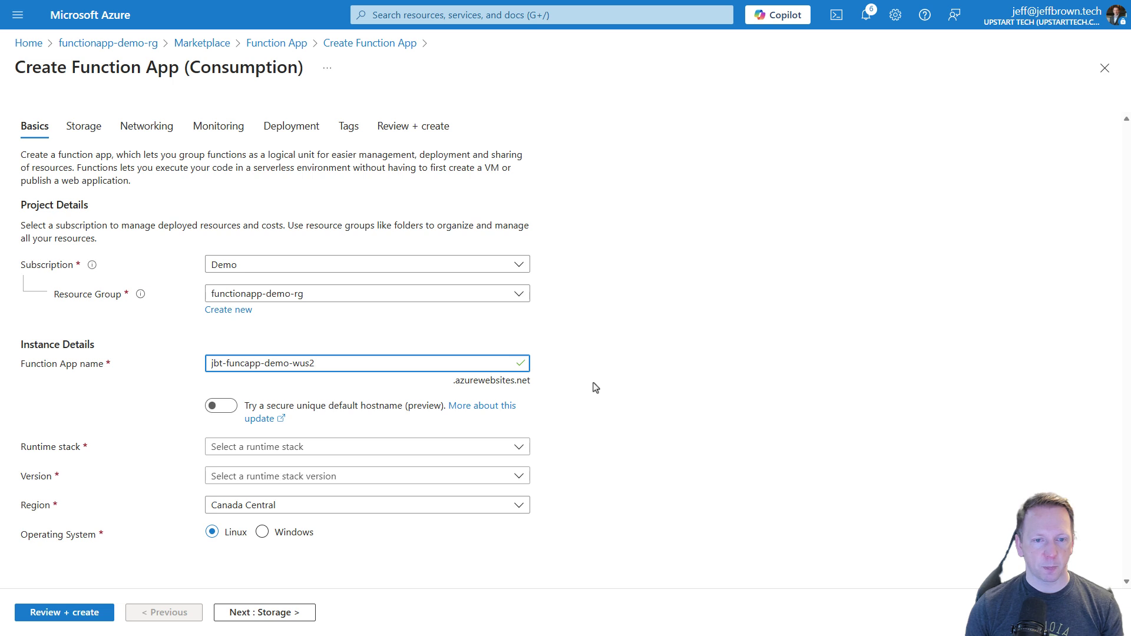
left_click(595, 386)
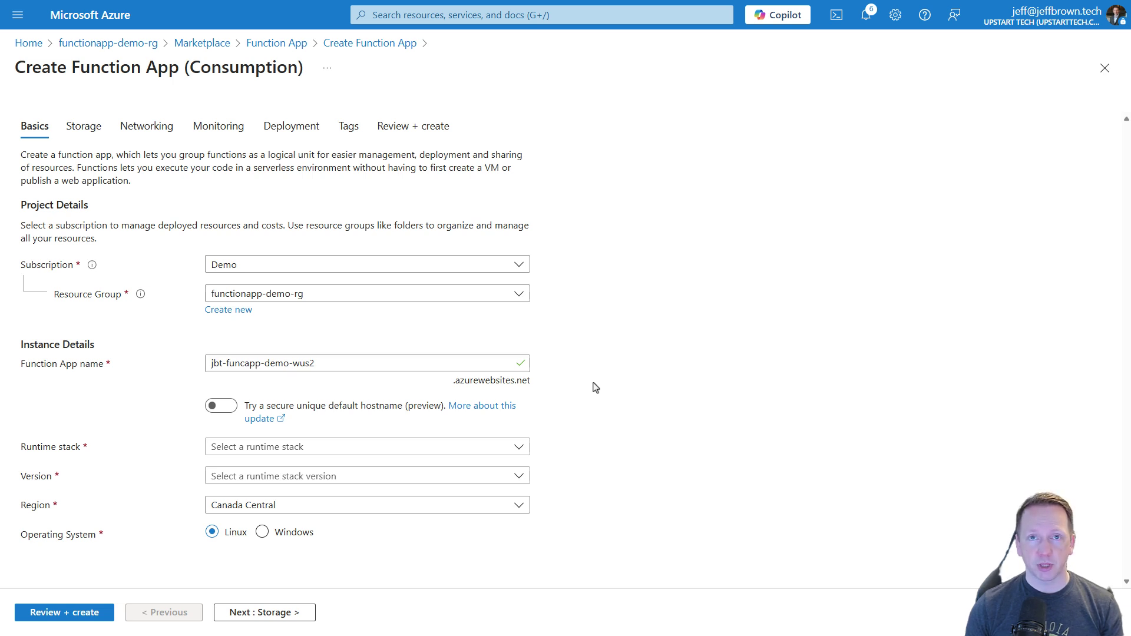
Step: Try Node.js as the runtime stack and look through its available versions
left_click(519, 448)
left_click_drag(527, 513, 527, 535)
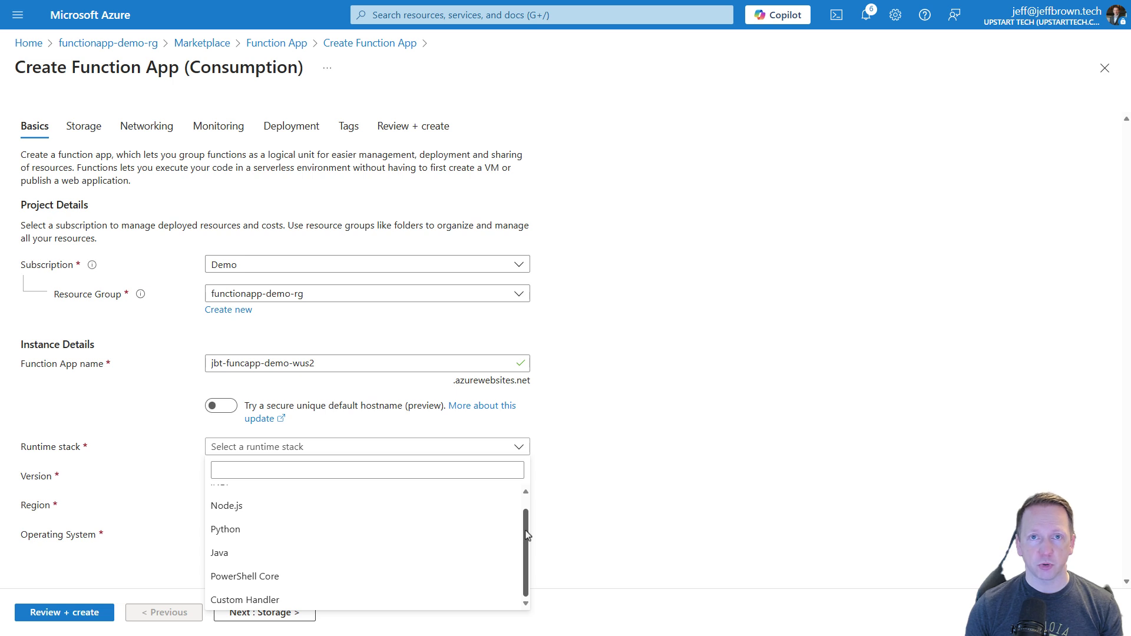
left_click(487, 514)
left_click(519, 476)
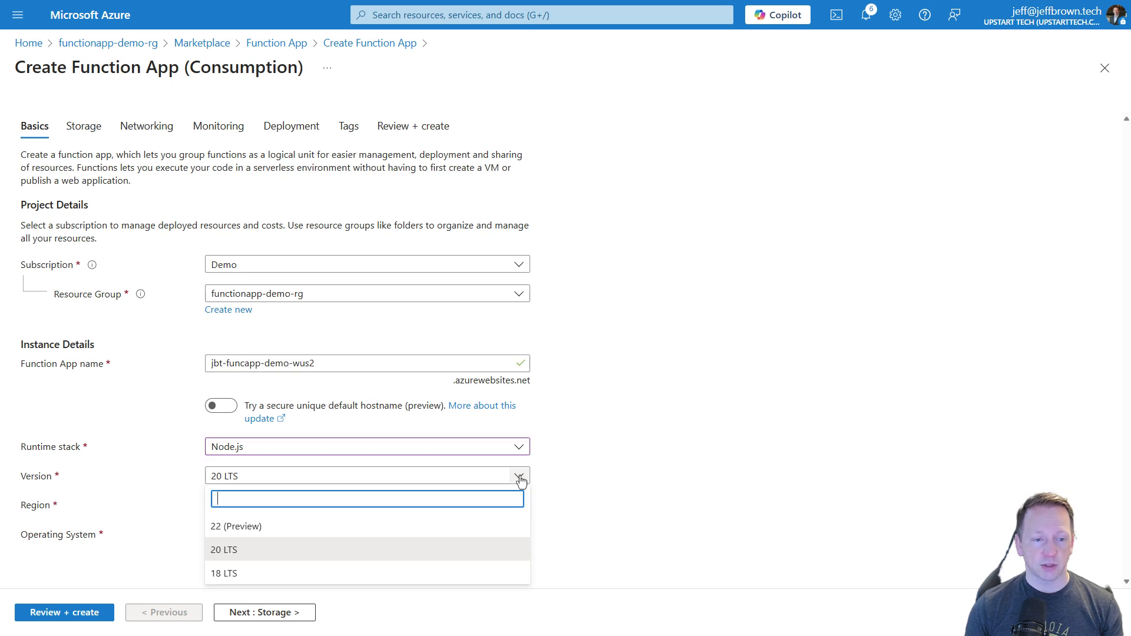
left_click(575, 475)
Step: Set the runtime stack to PowerShell Core and check which versions it offers
left_click(519, 447)
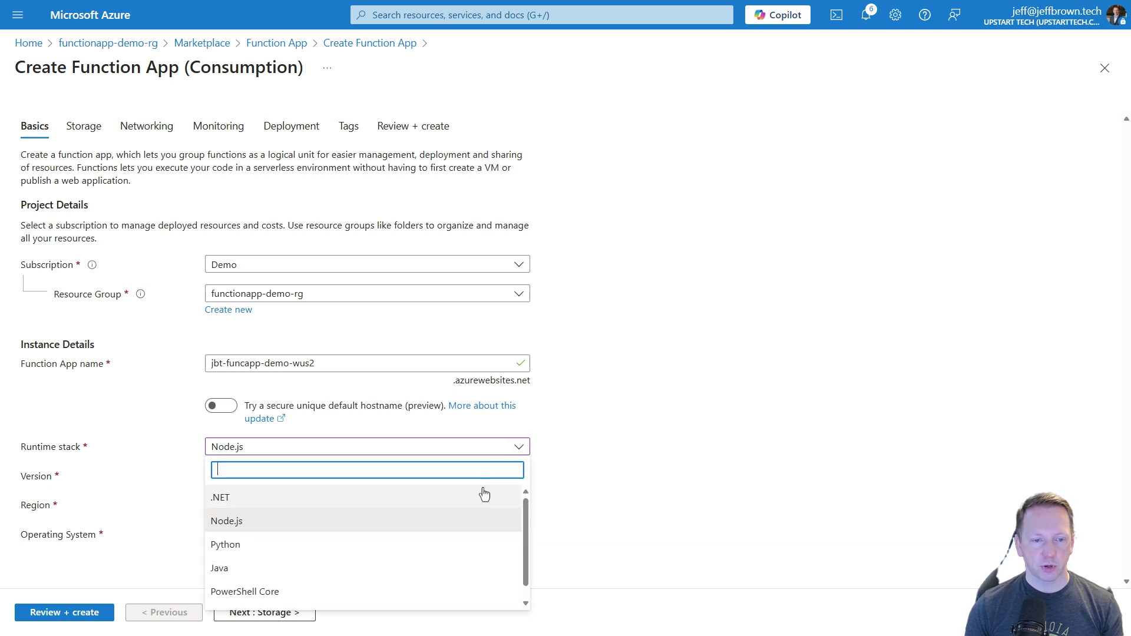
left_click(451, 591)
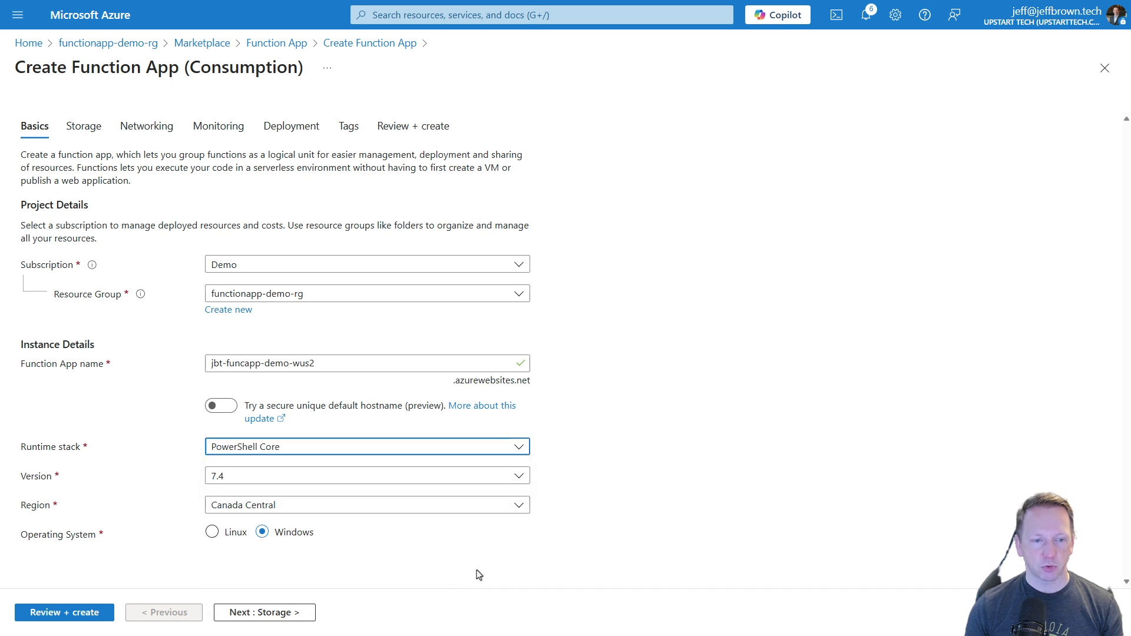
left_click(520, 476)
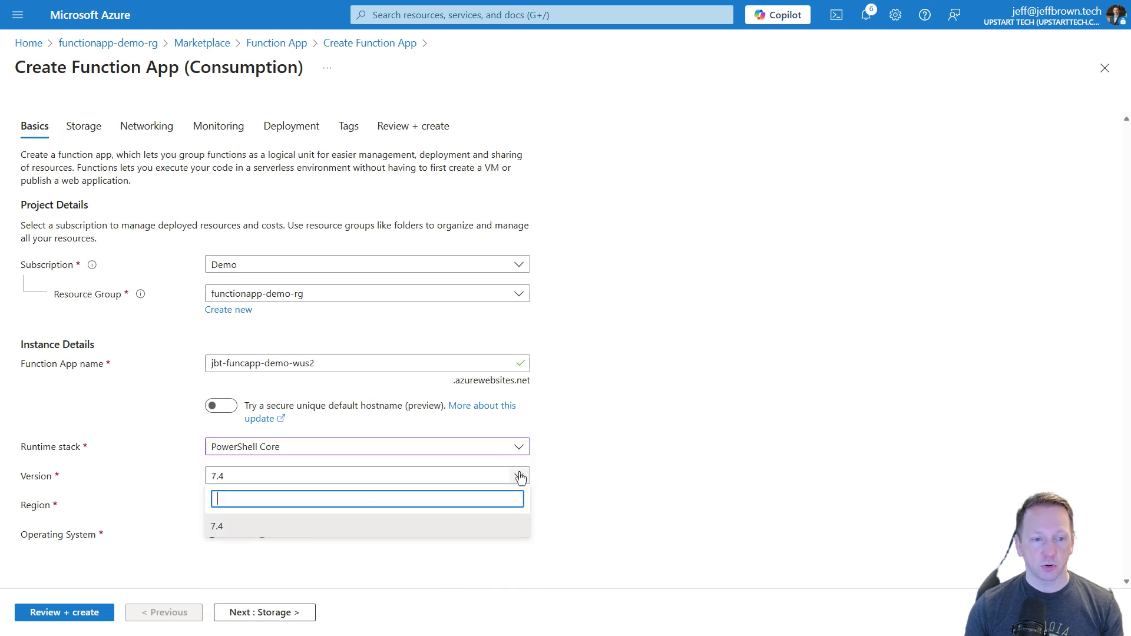
left_click(560, 481)
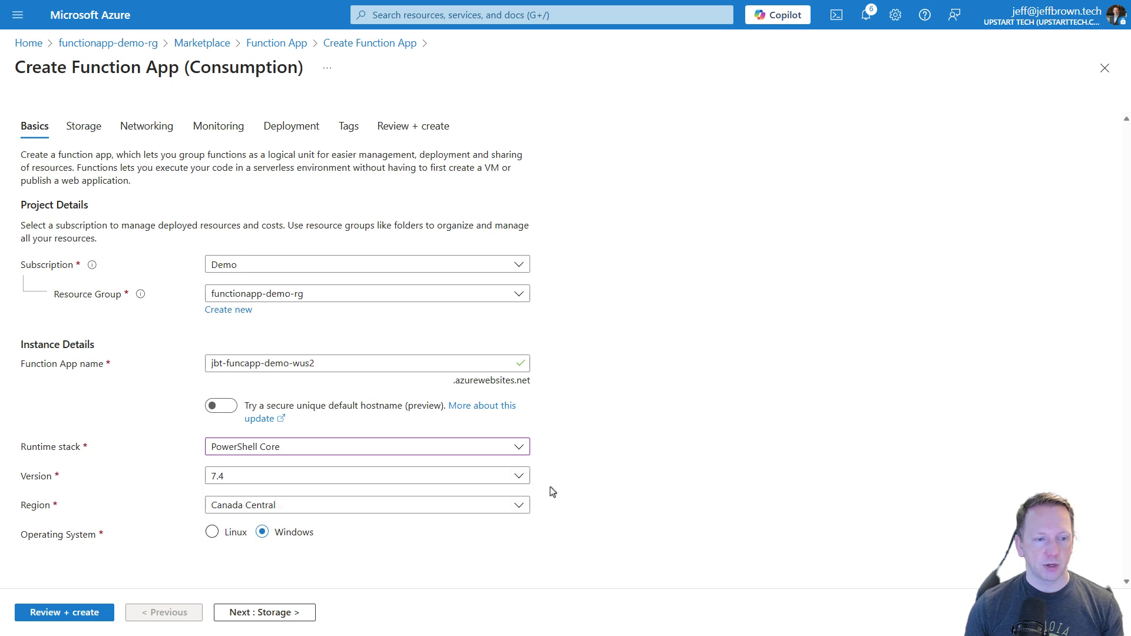
Step: Set the function app's region to West US 2
left_click(518, 504)
scroll(419, 369, "down", 10)
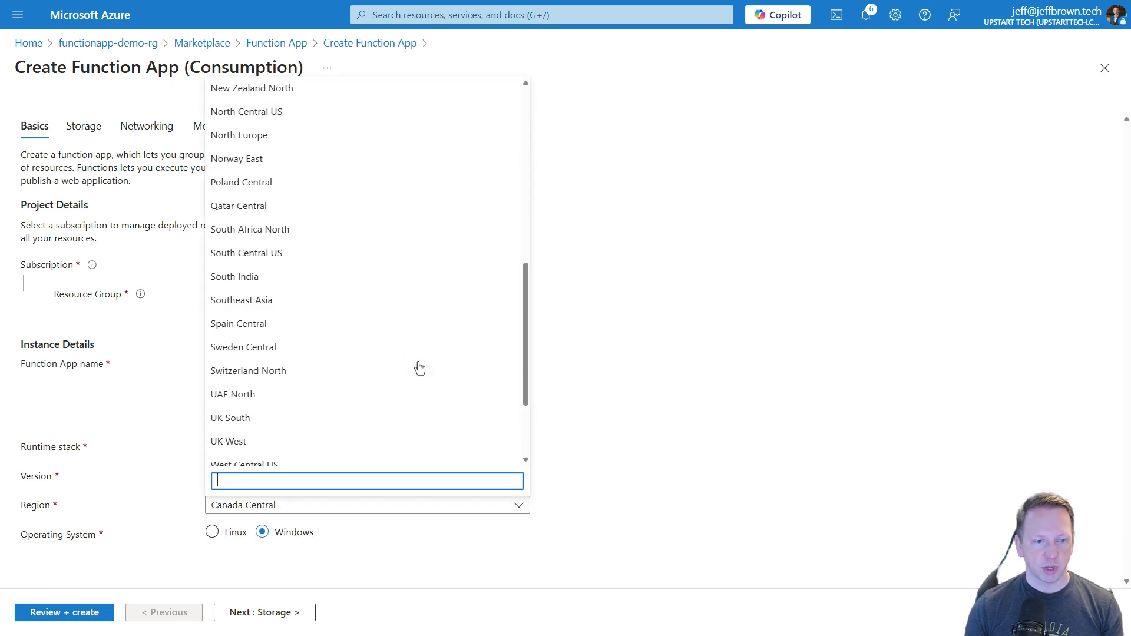
left_click(382, 432)
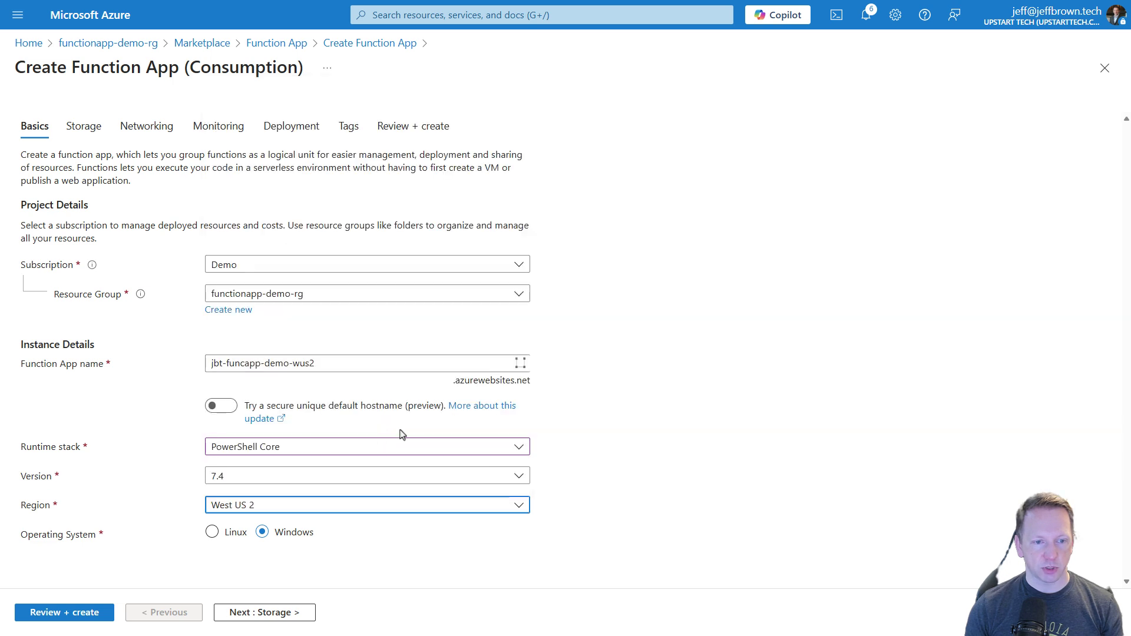
left_click(613, 478)
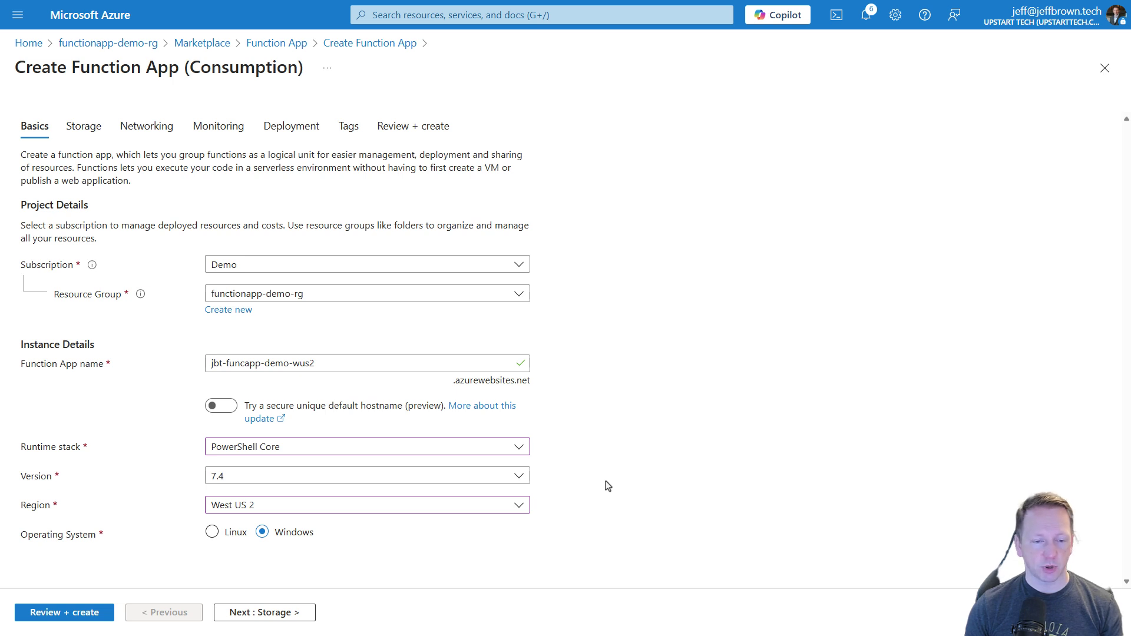
Step: Continue to the storage settings and create a new storage account named jbtfuncappwus2stg
left_click(305, 616)
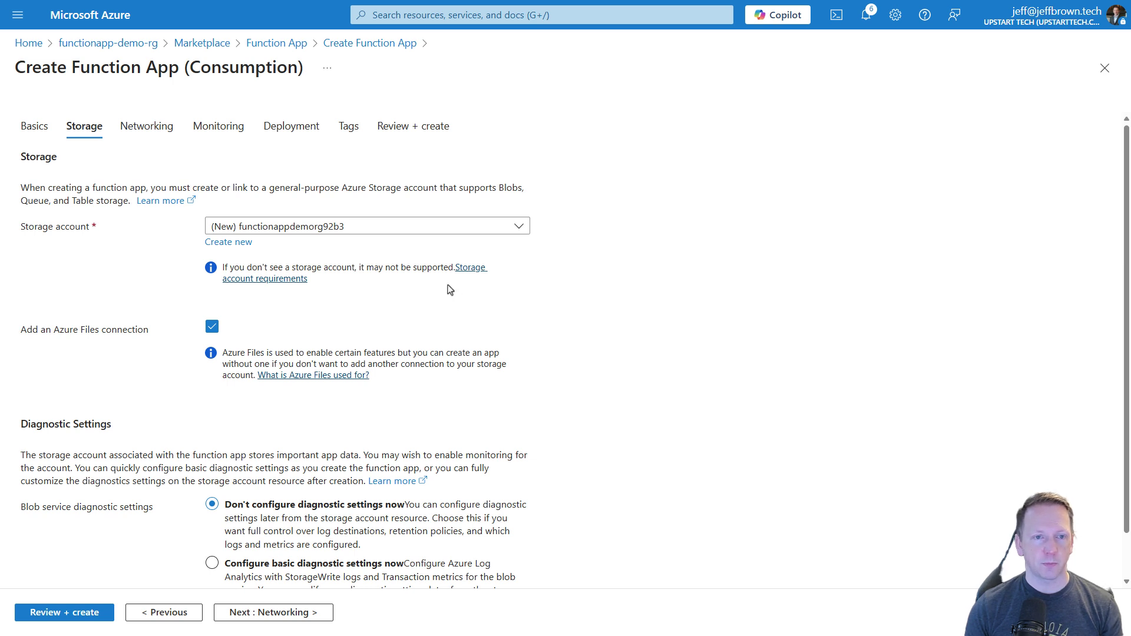
left_click(250, 244)
type("jb")
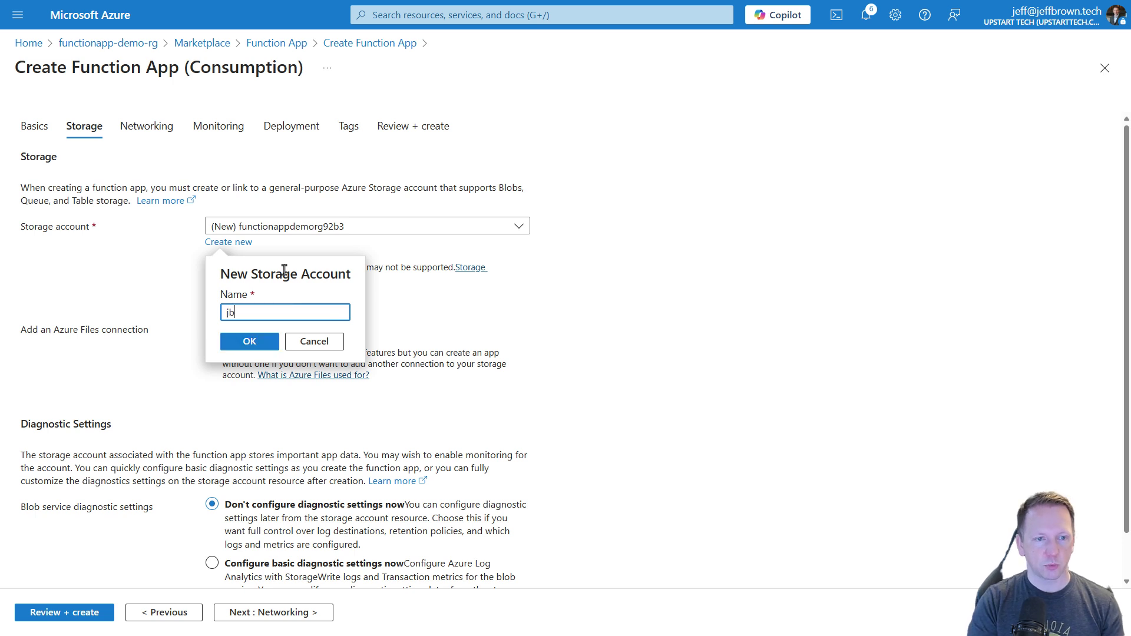
type("tfuncappwus2")
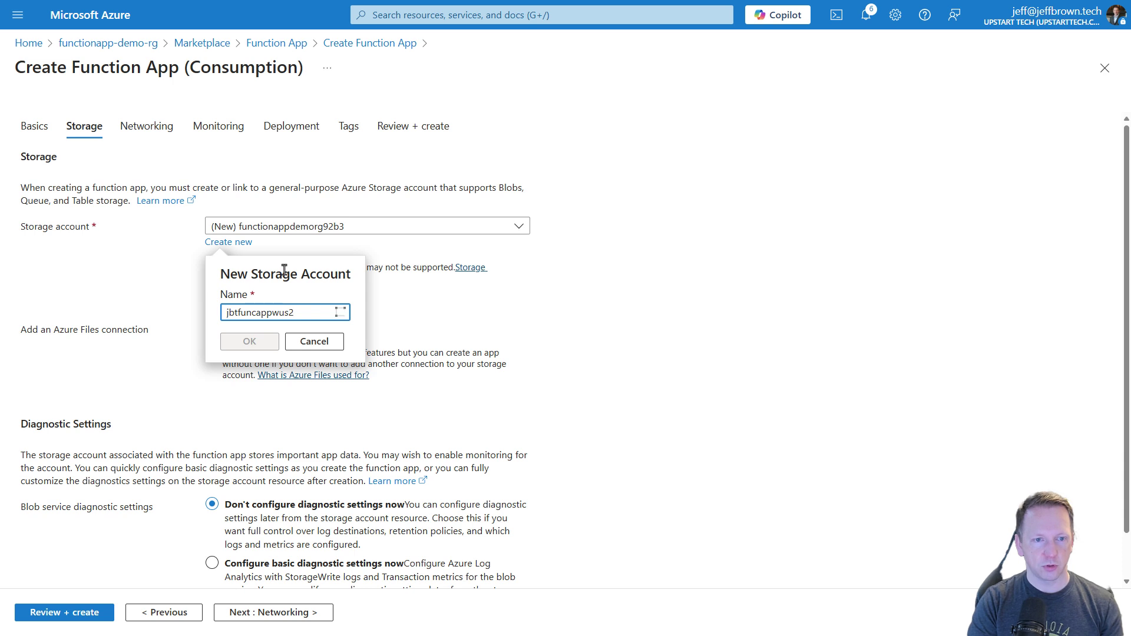
type("stg")
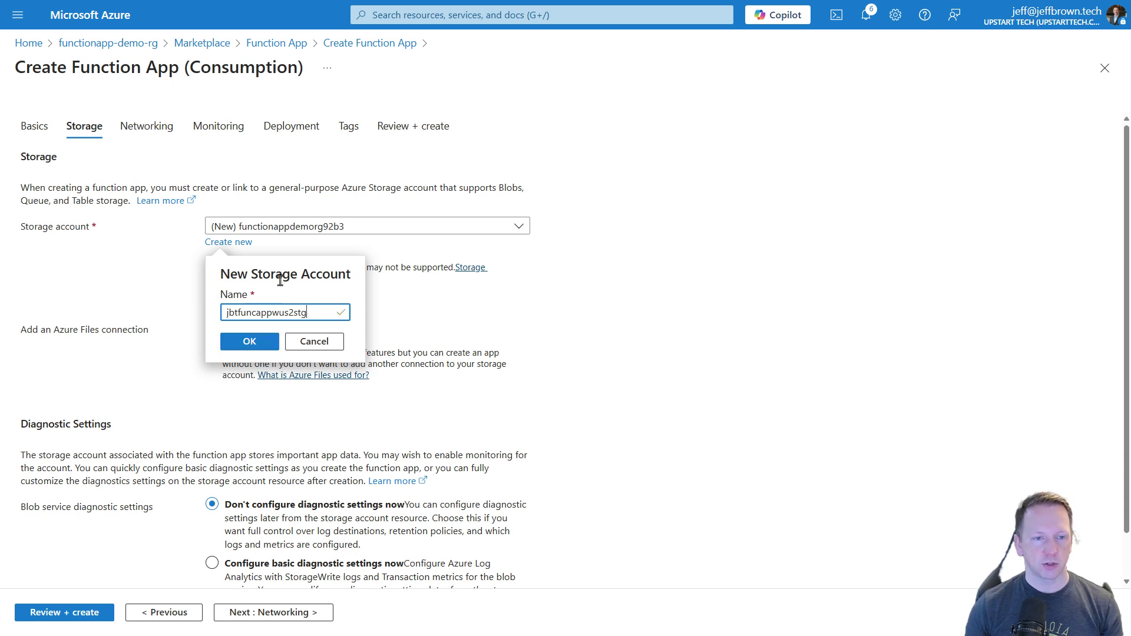
left_click(250, 342)
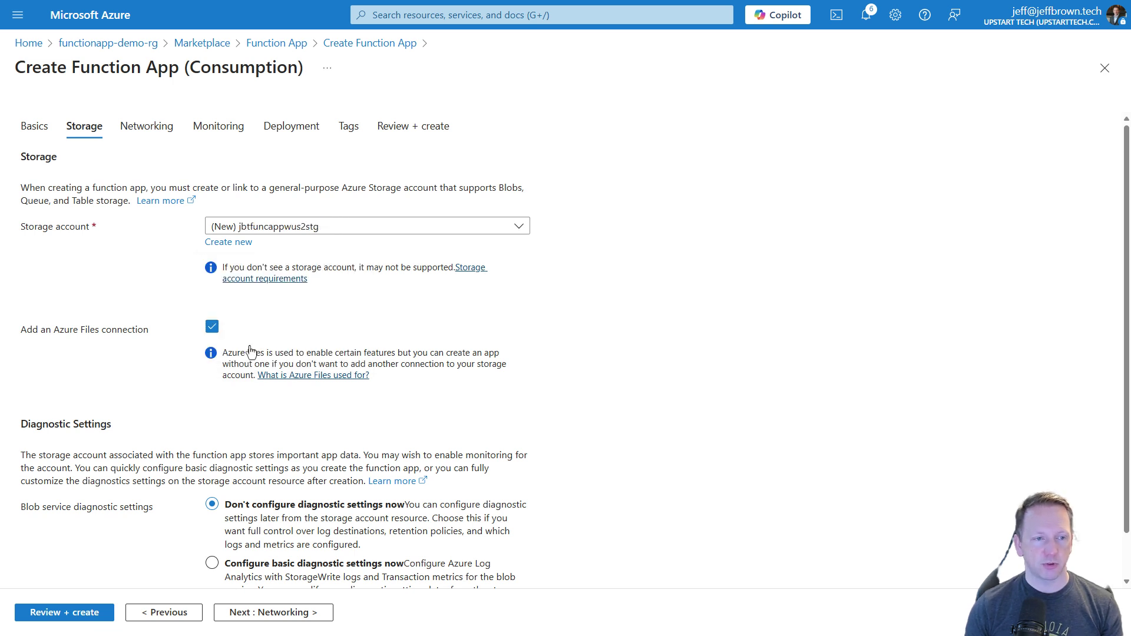
Step: Proceed past the diagnostic settings to networking, switch public access off and set it back to On
scroll(251, 350, "down", 1)
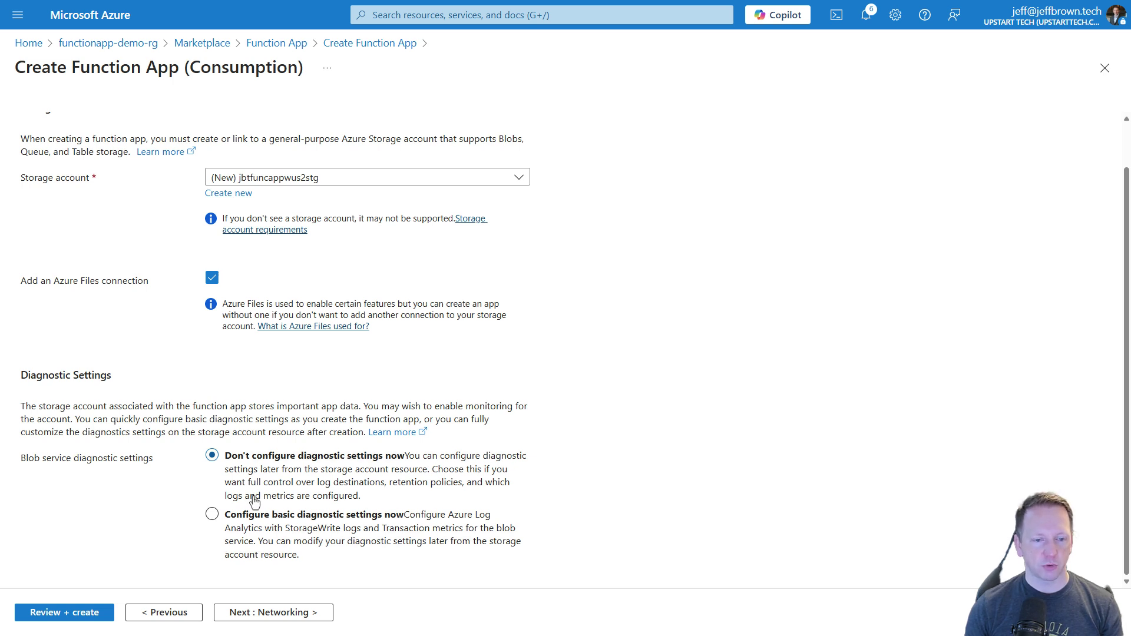
left_click(278, 615)
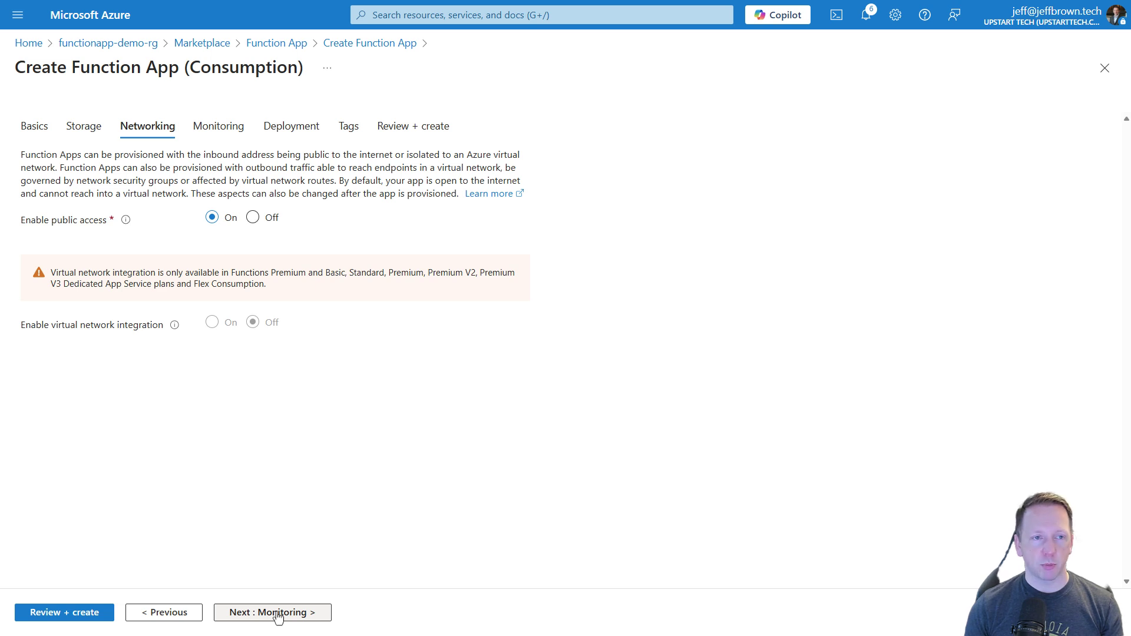
left_click(254, 218)
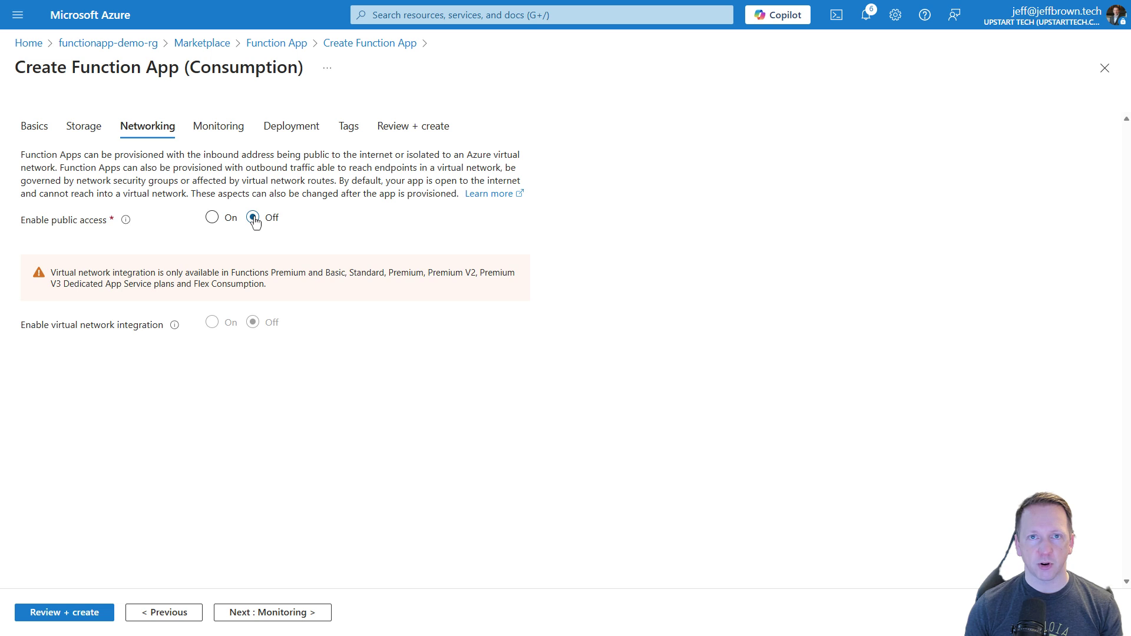
left_click(212, 220)
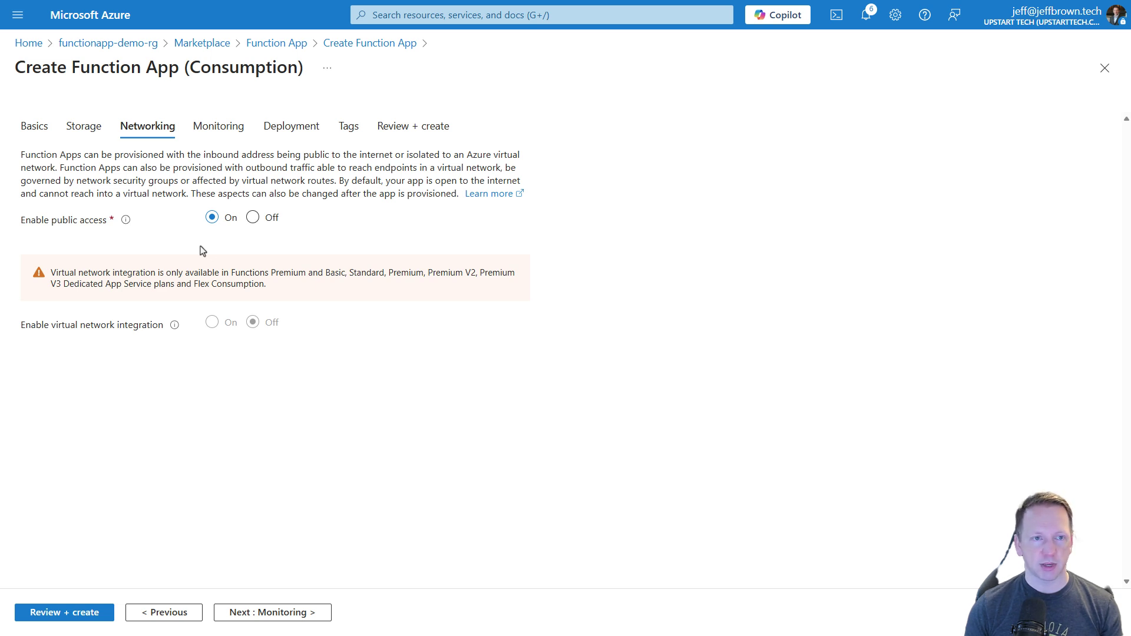
Step: Continue to the monitoring settings and create a new Application Insights resource named jbt-funcapp-demo-wus2-appi
left_click(261, 611)
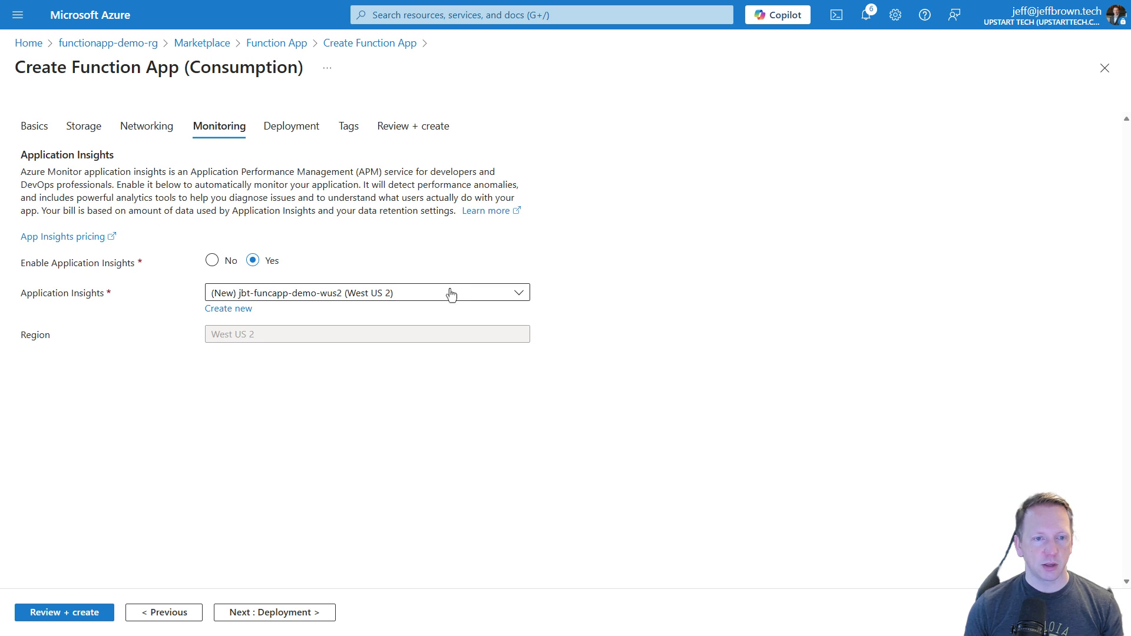
left_click(242, 312)
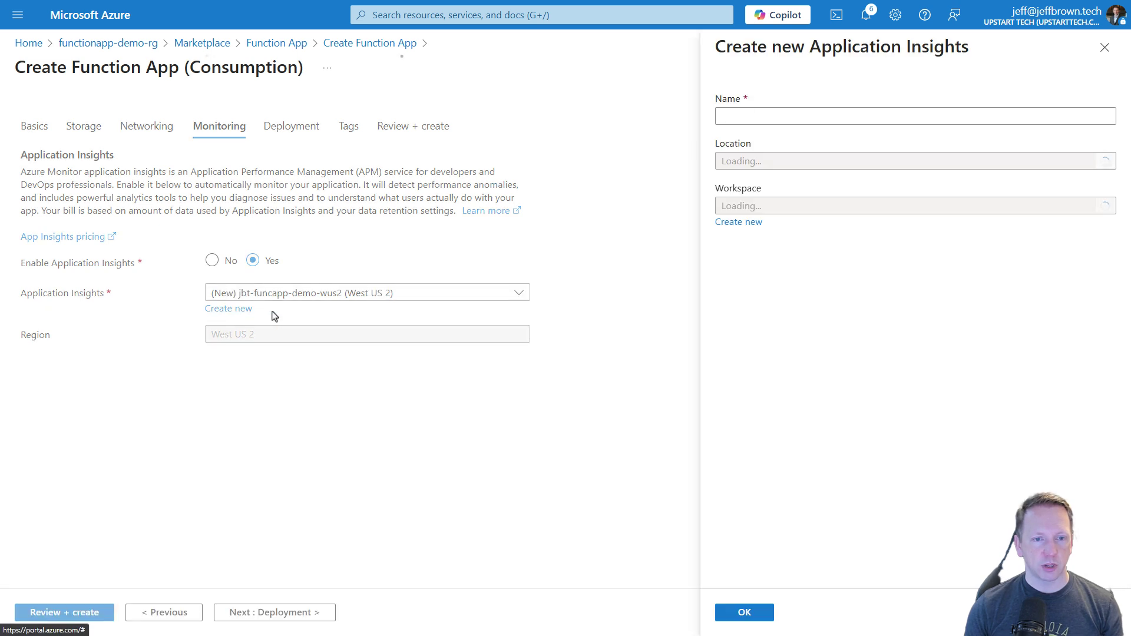
left_click(790, 116)
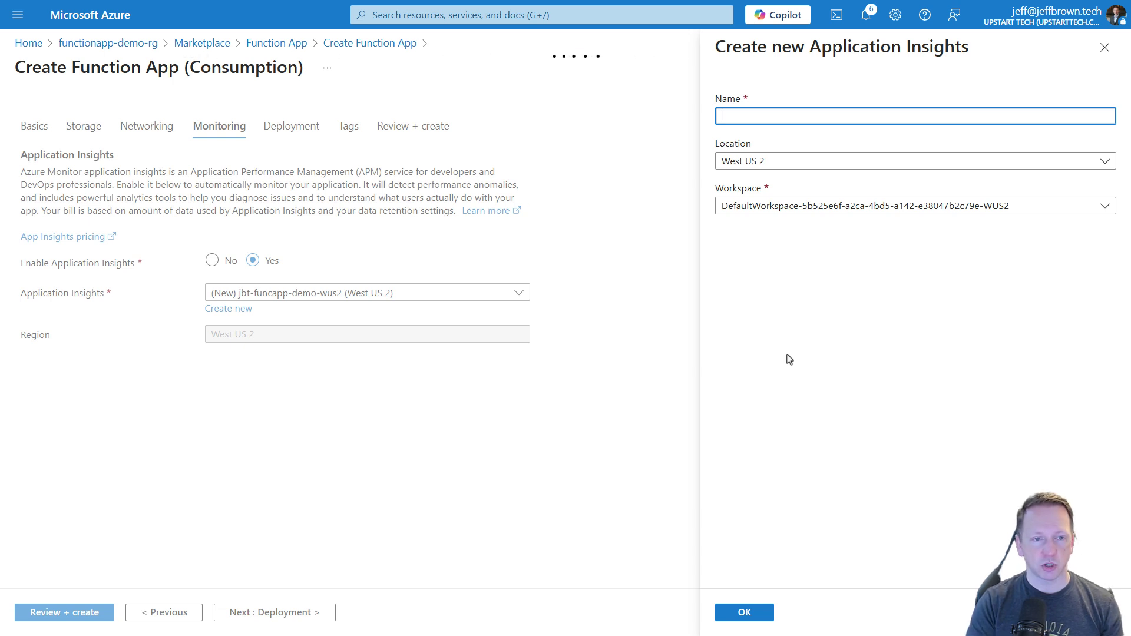
type("jbt-fu")
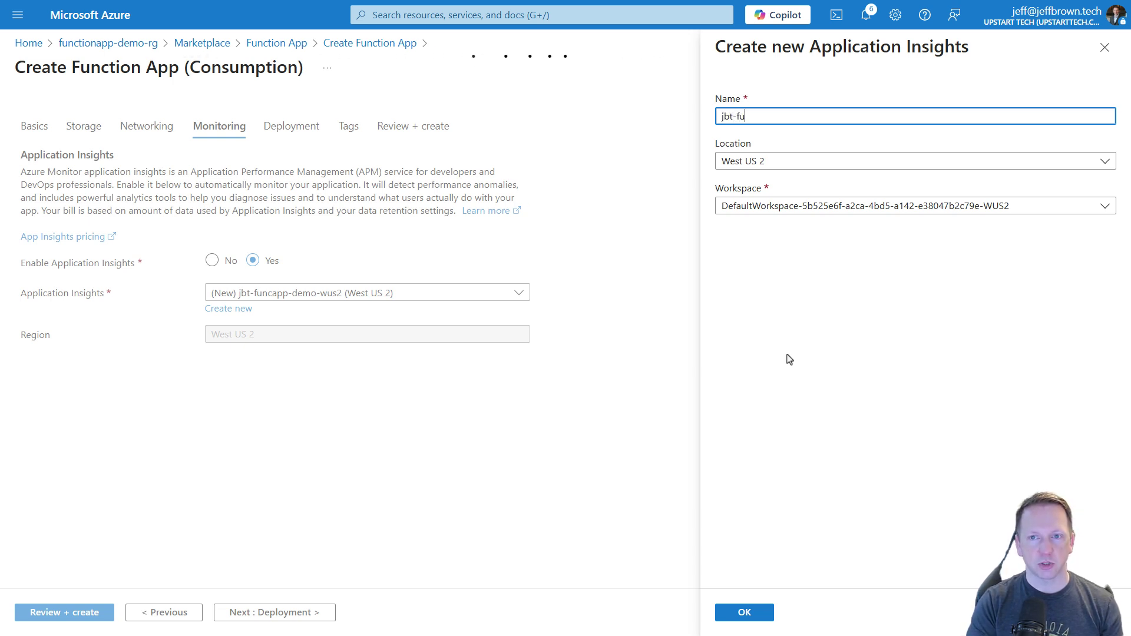
type("ncapp-")
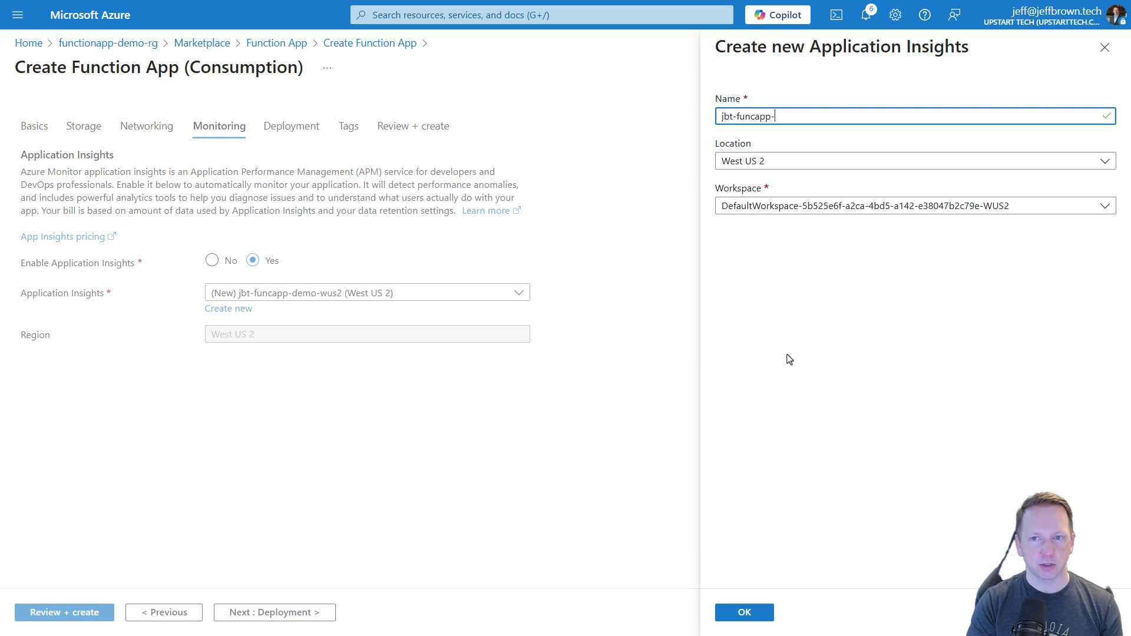
type("demo-wus")
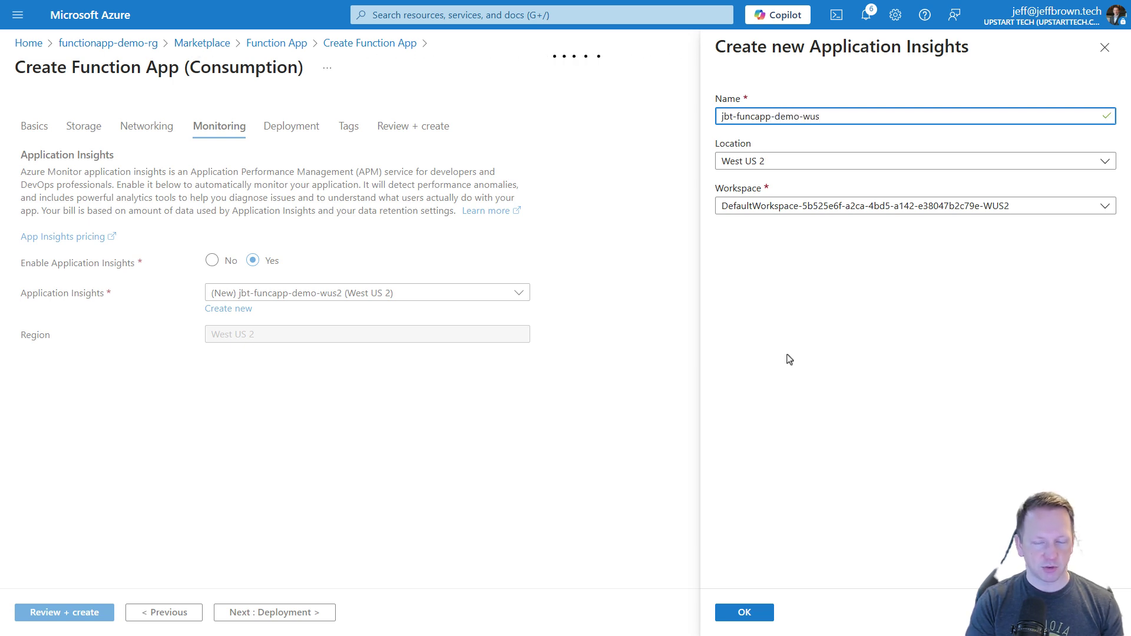
type("2-appi")
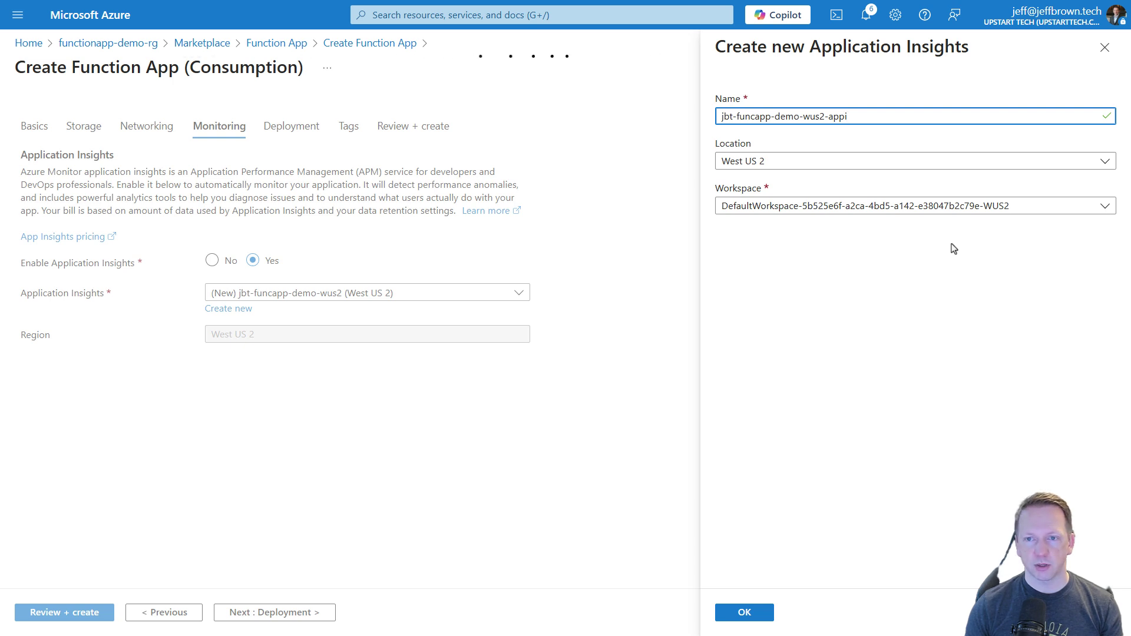
left_click(748, 615)
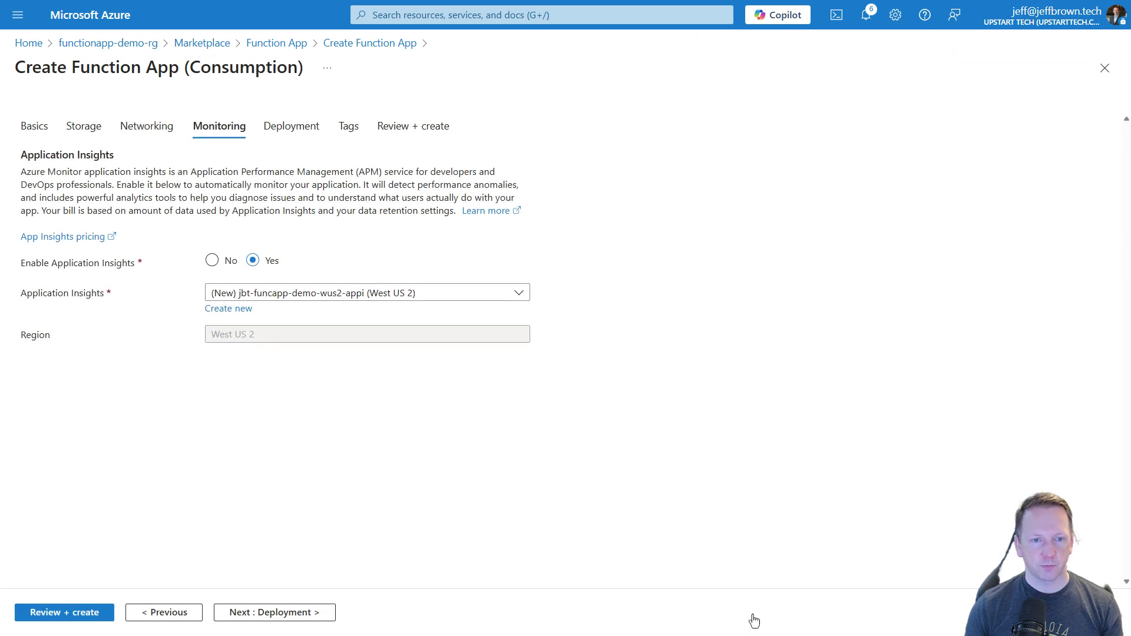
Step: Proceed to the deployment settings, leave continuous deployment disabled, then review and create the function app
left_click(318, 613)
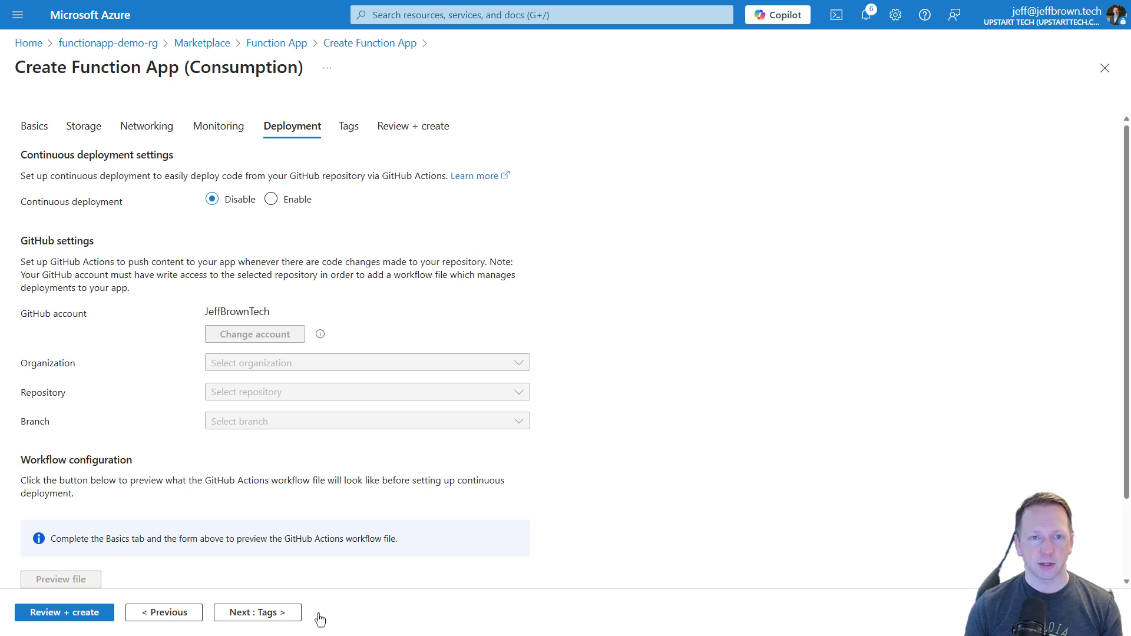
left_click(92, 613)
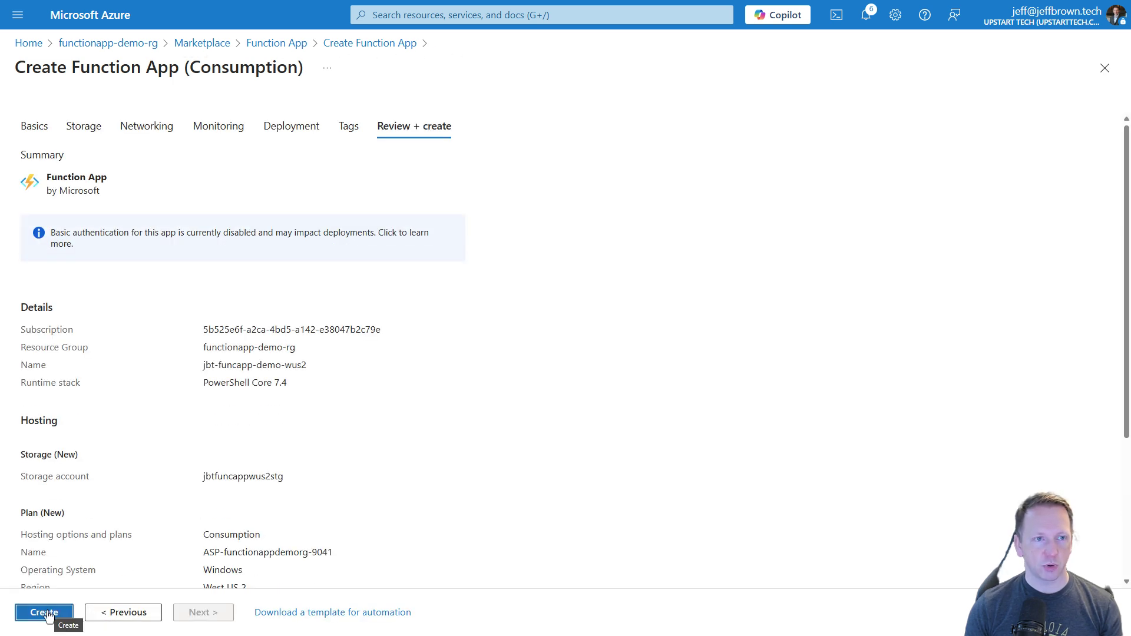
left_click(45, 612)
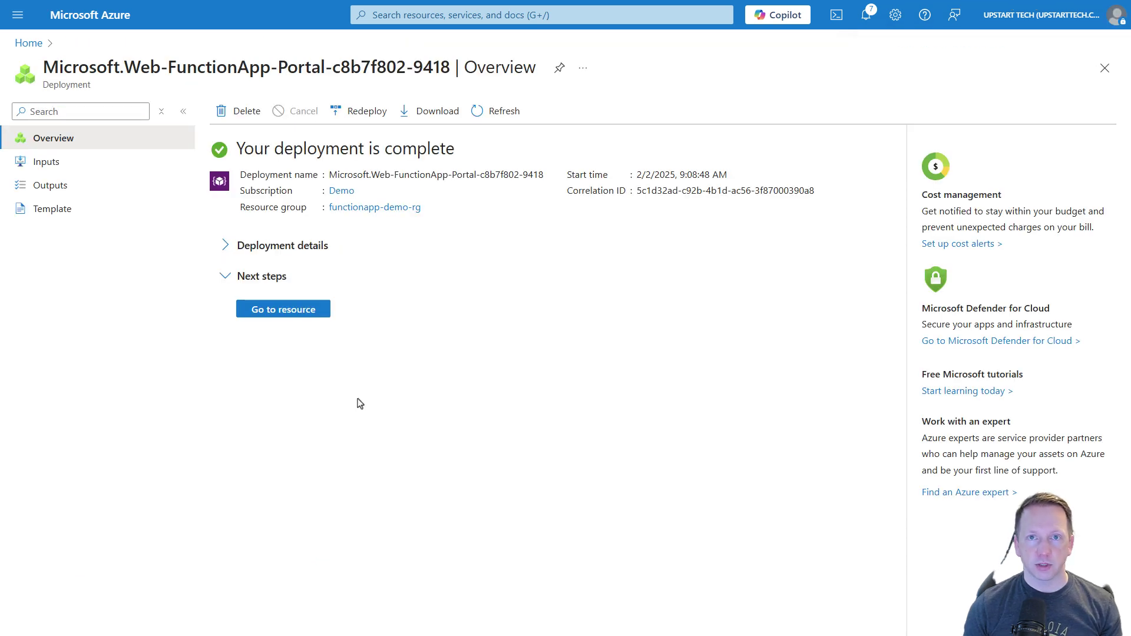
Step: Open the functionapp-demo-rg resource group from the completed deployment and go to the jbt-funcapp-demo-wus2 function app
left_click(375, 208)
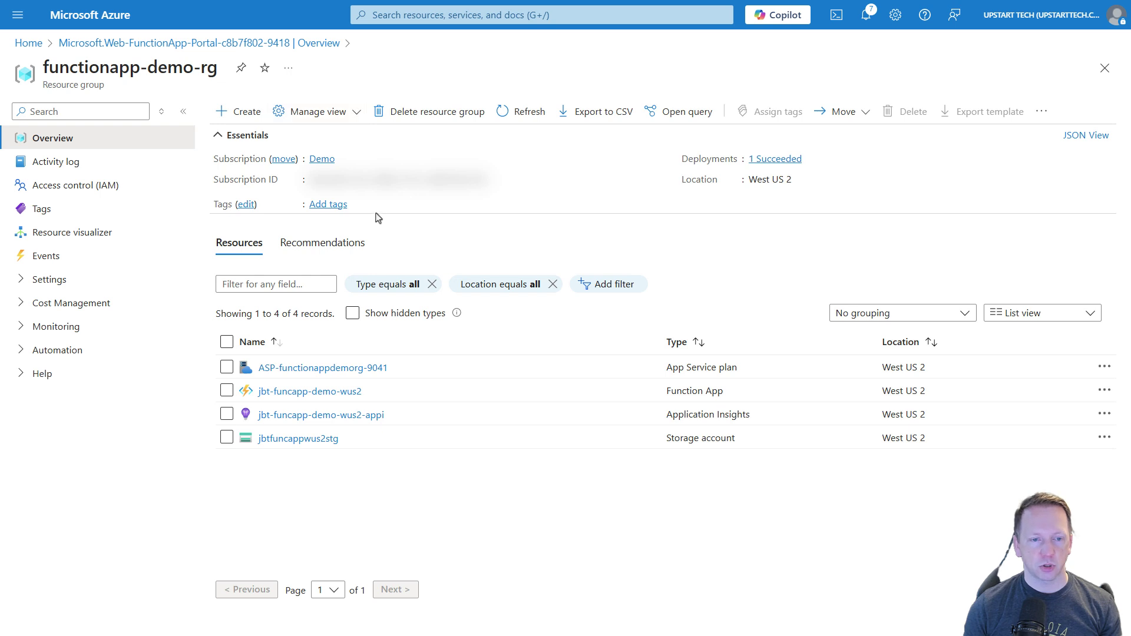
left_click(351, 396)
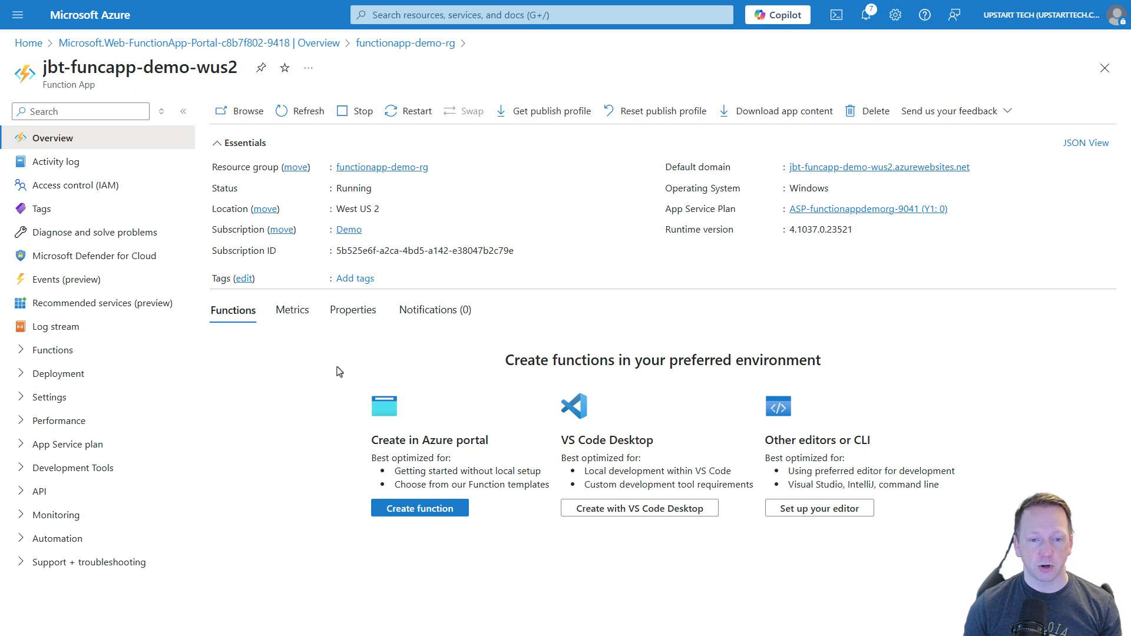
Step: Start a new function in the Azure portal, look through the trigger templates and choose the HTTP trigger template
left_click(409, 514)
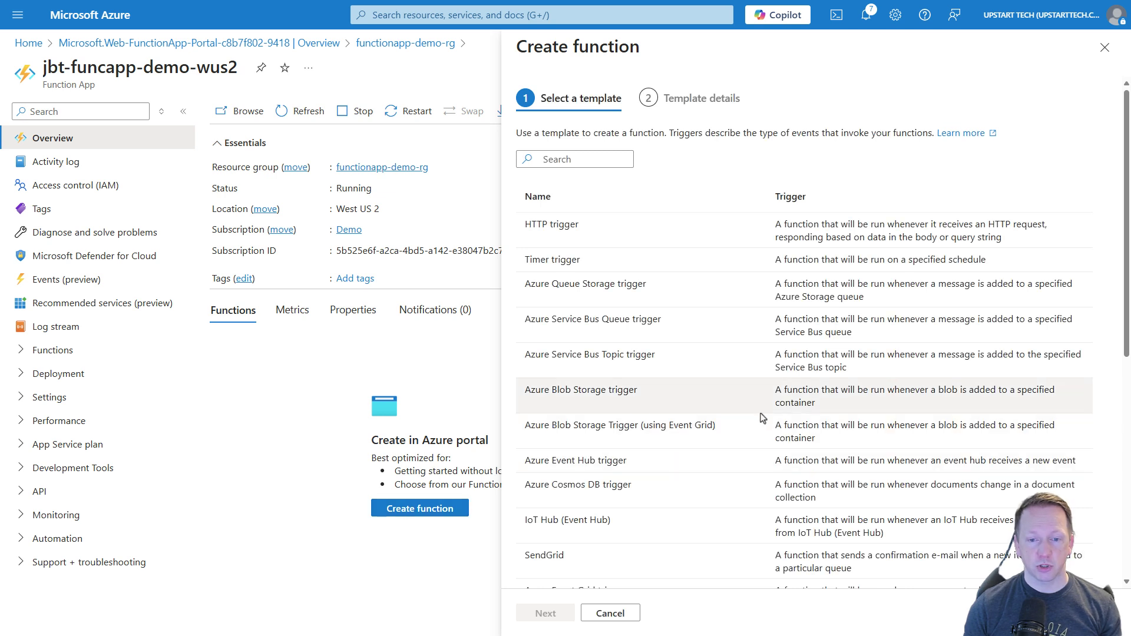
scroll(730, 436, "down", 5)
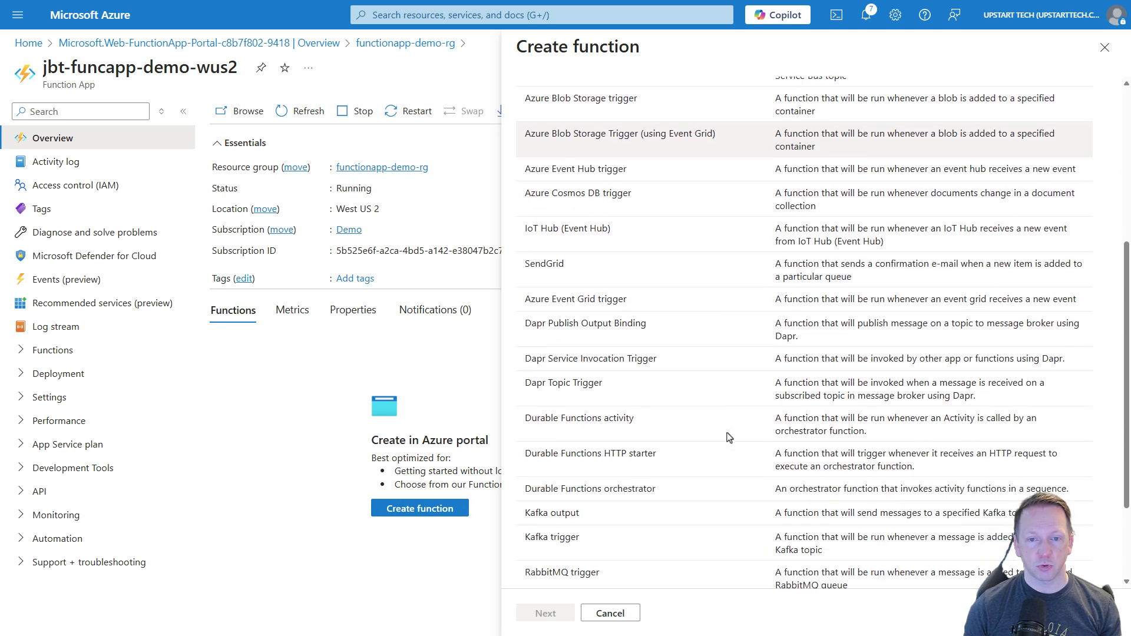
scroll(729, 437, "down", 2)
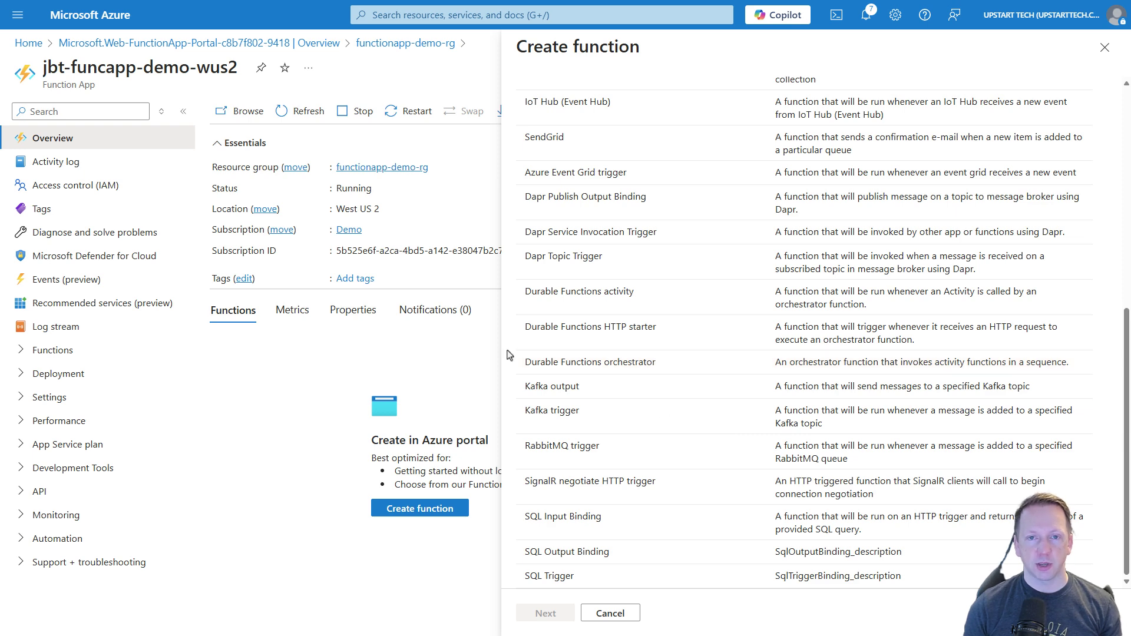
scroll(510, 355, "up", 7)
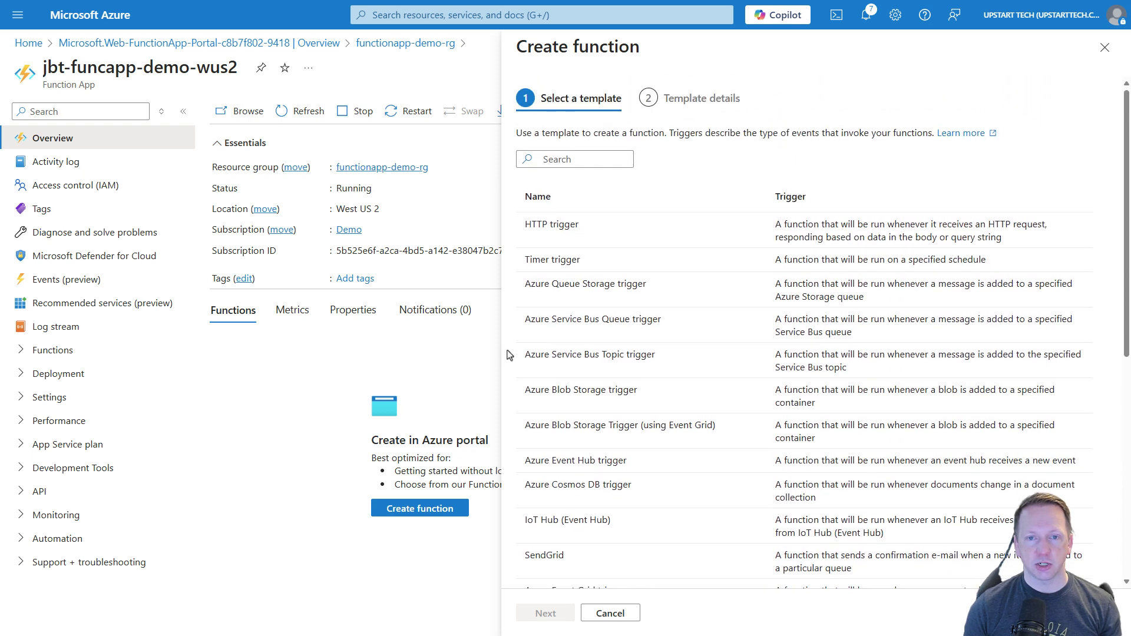
left_click(622, 236)
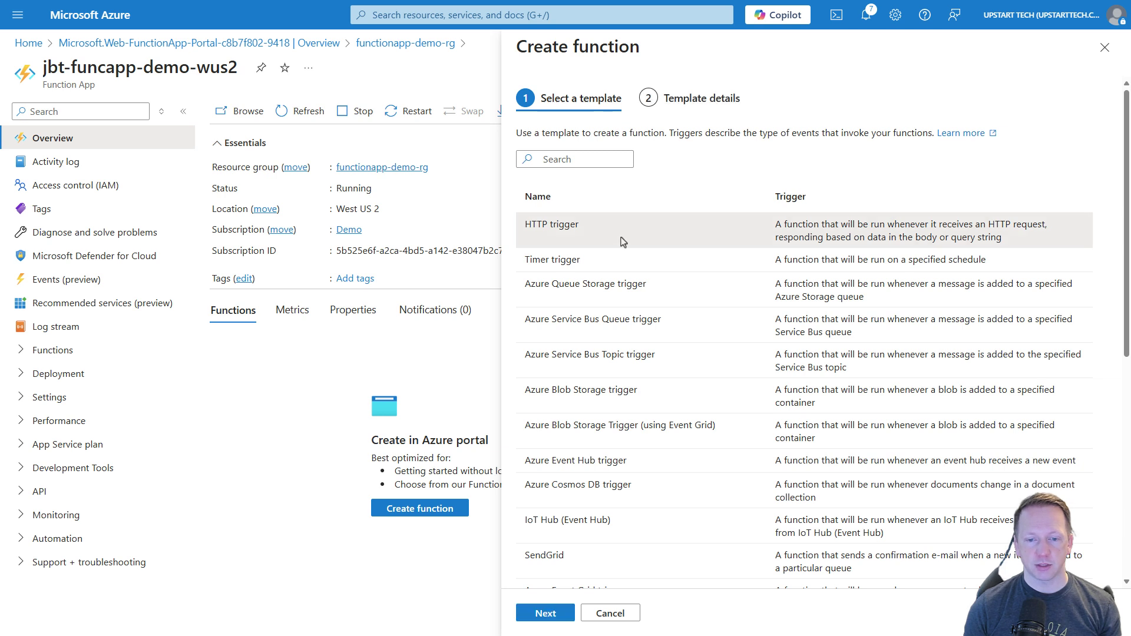
left_click(546, 613)
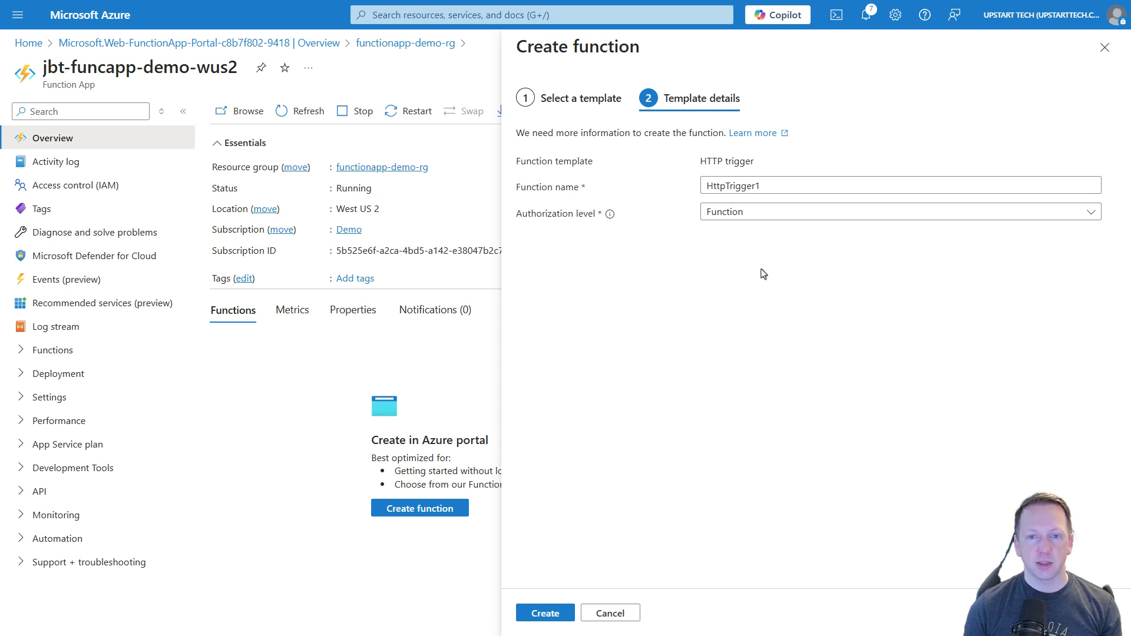
Step: Check the authorization level options, keep Function, and create the HTTP trigger function with its default name
mouse_move(608, 217)
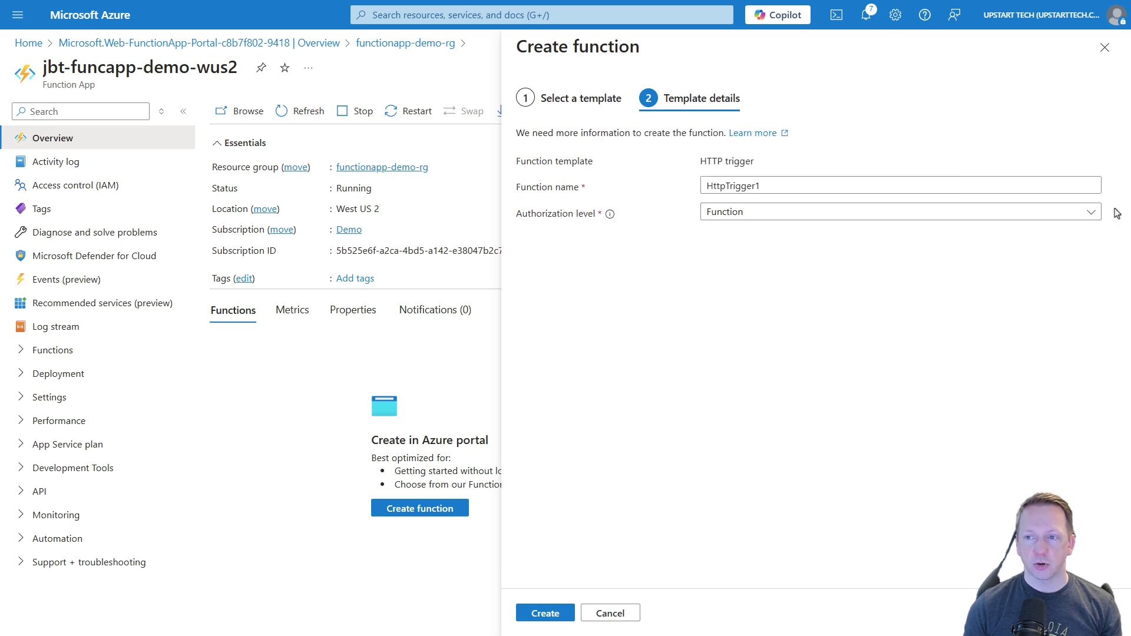
left_click(1091, 215)
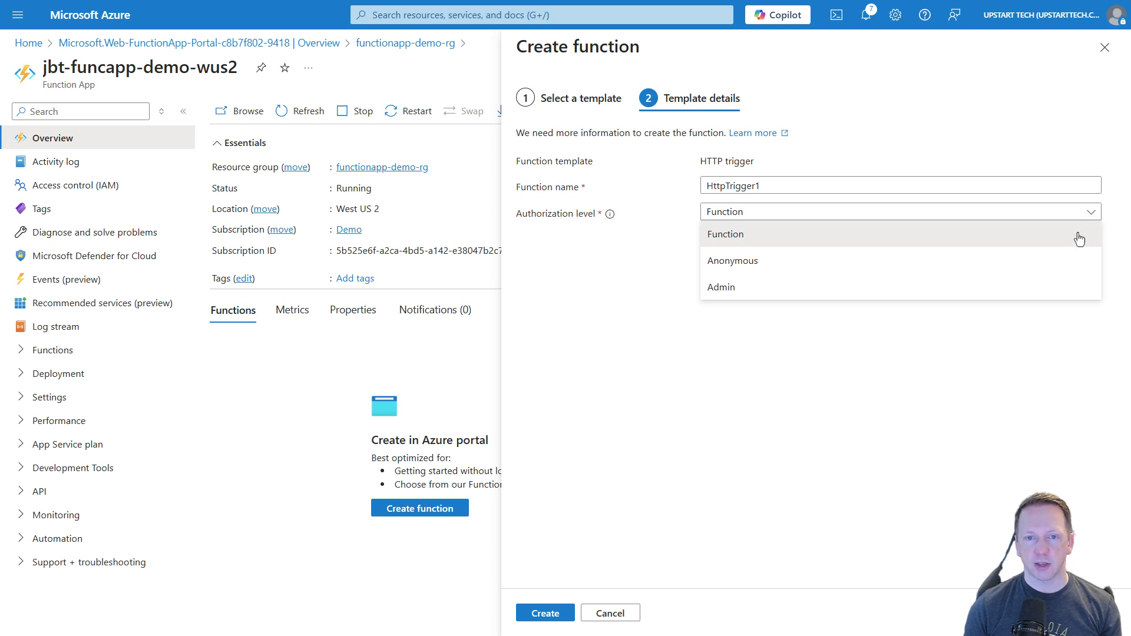
left_click(1079, 239)
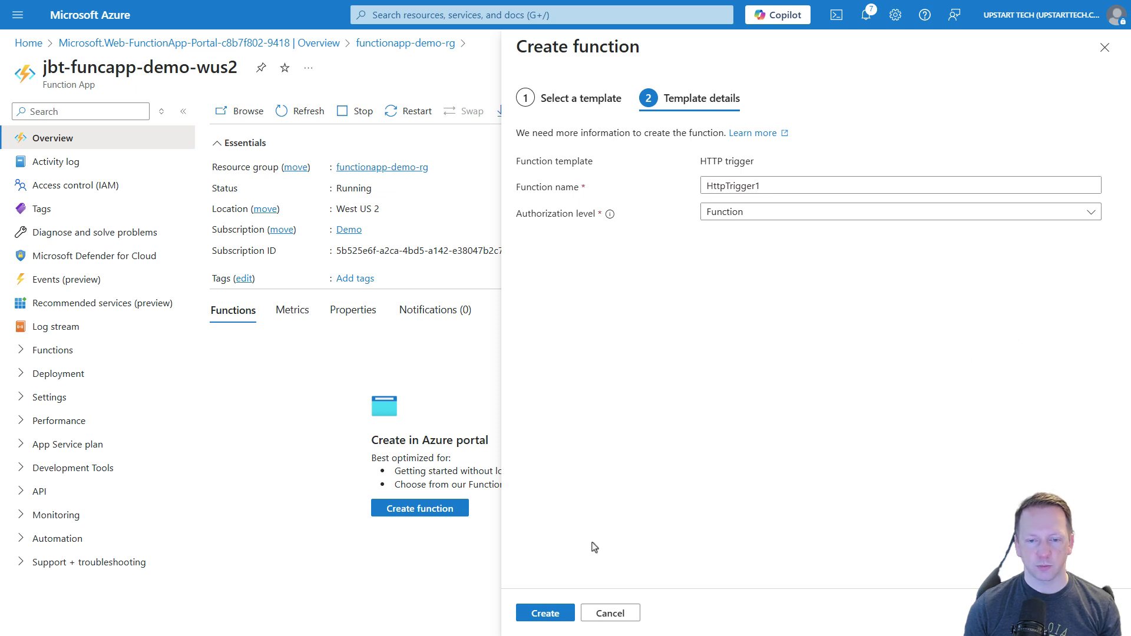
left_click(543, 615)
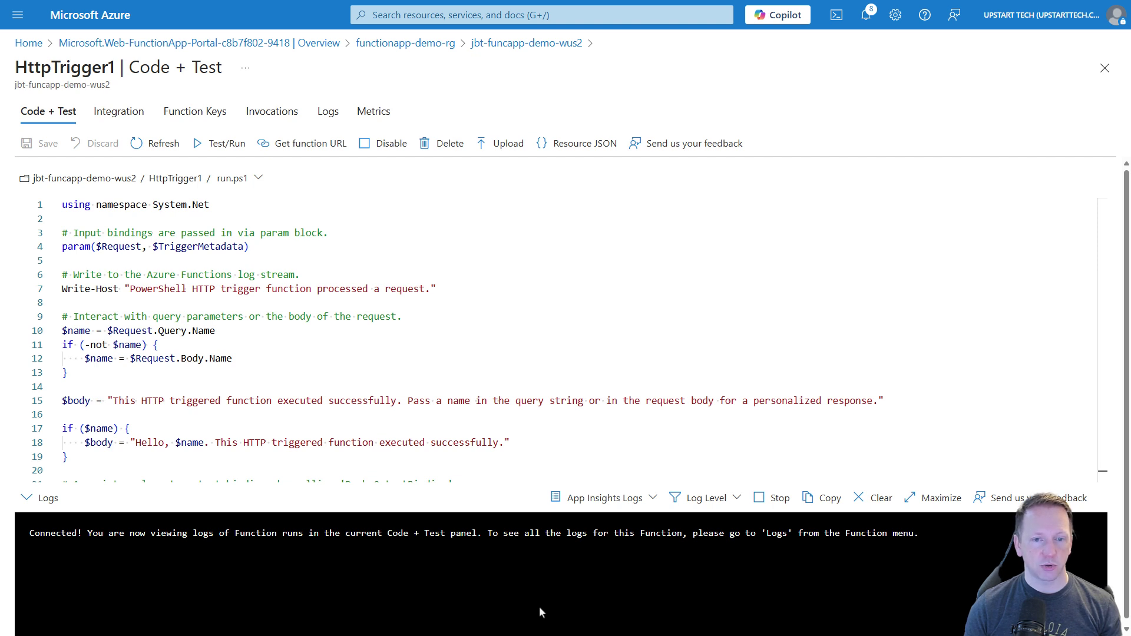
Step: Review the rest of the run.ps1 code and check which log sources are available for the function
scroll(568, 384, "down", 3)
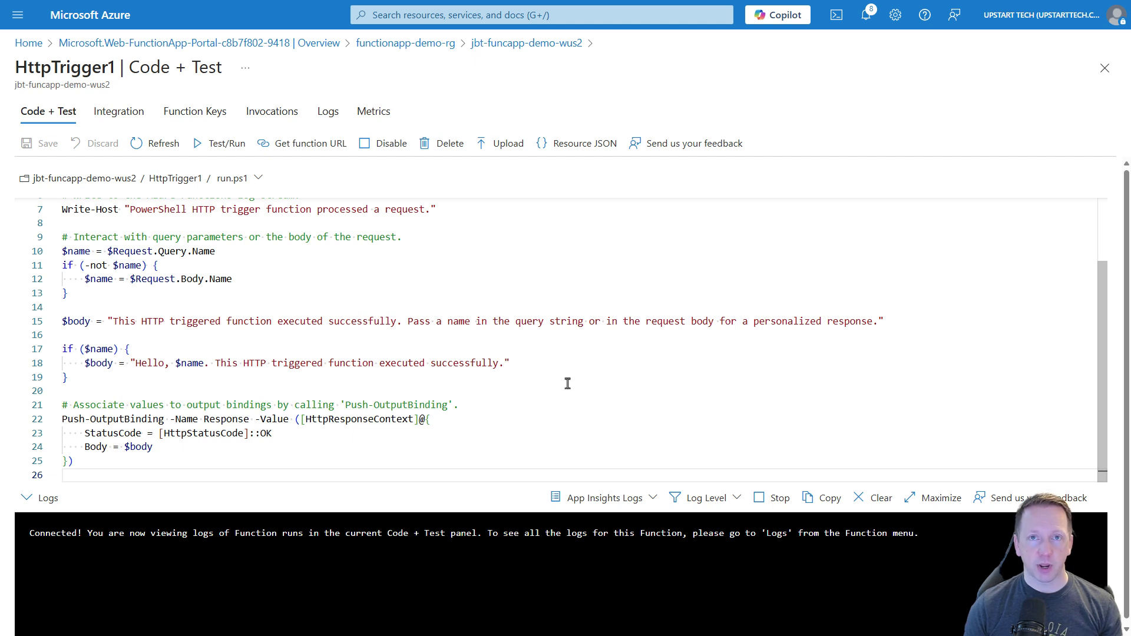
left_click(652, 502)
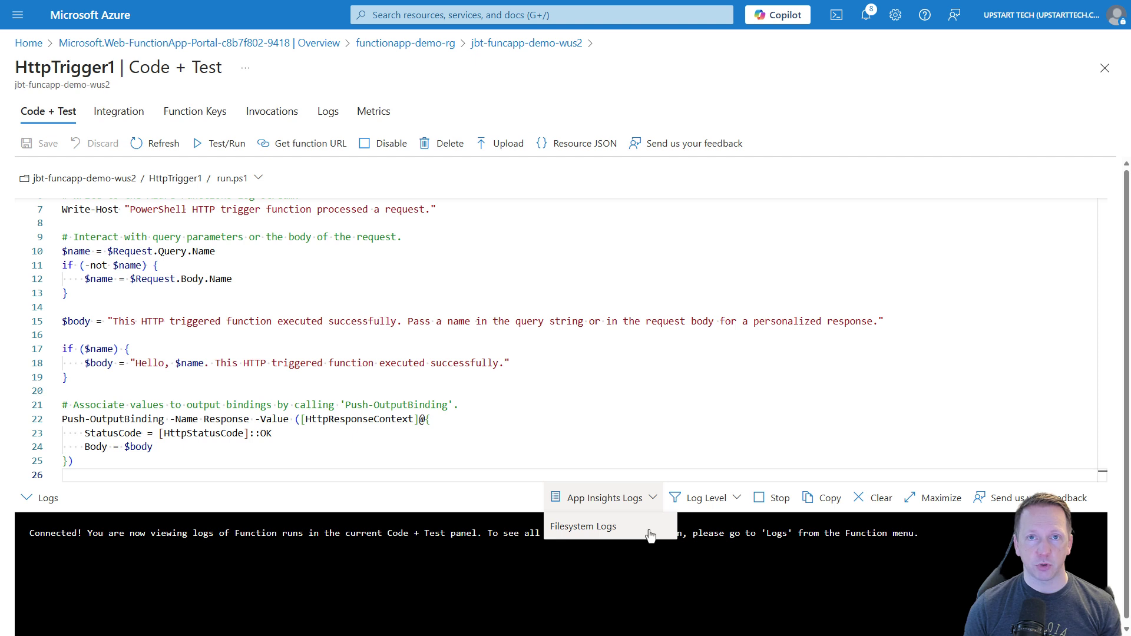
left_click(542, 404)
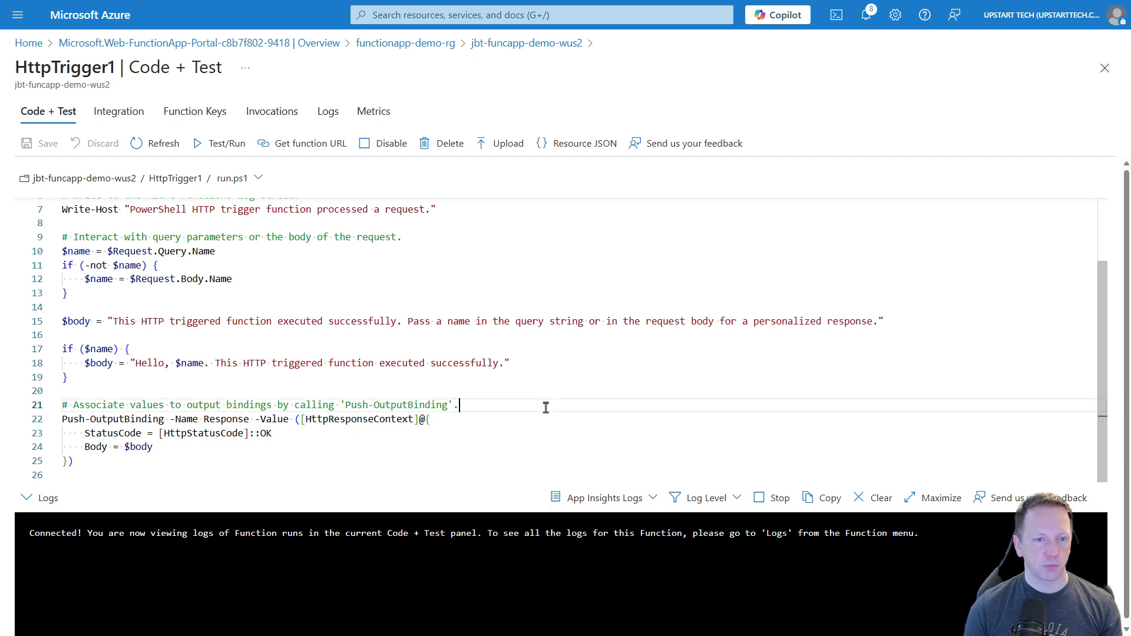
Step: Set up a test run using the default (Function key) and add a query parameter called Name with a first name as its value
left_click(225, 150)
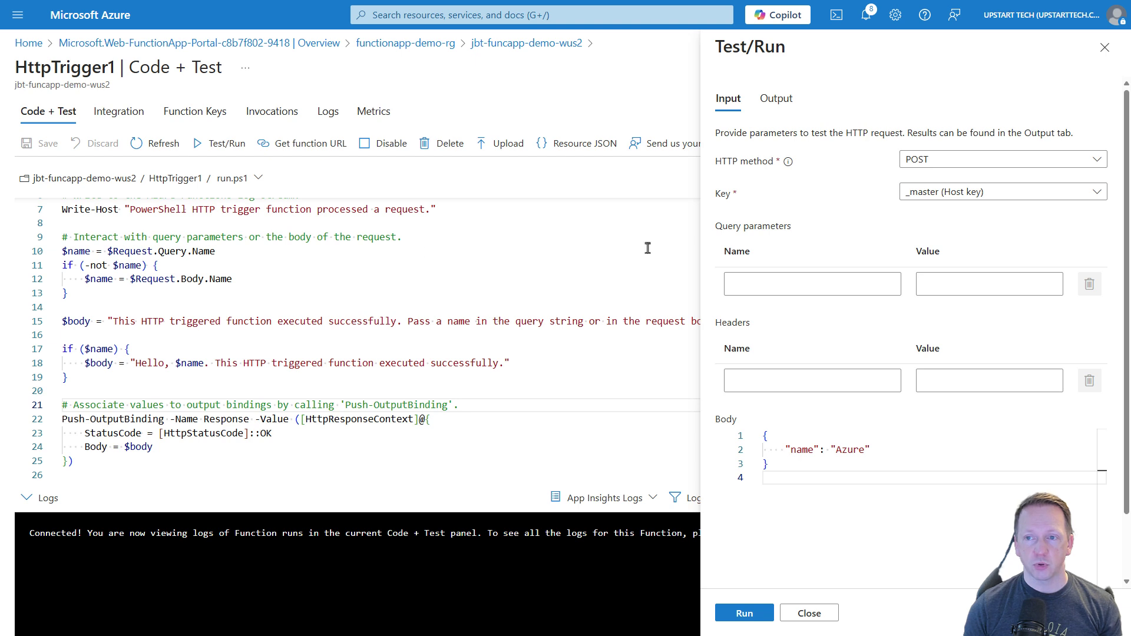
left_click(1093, 198)
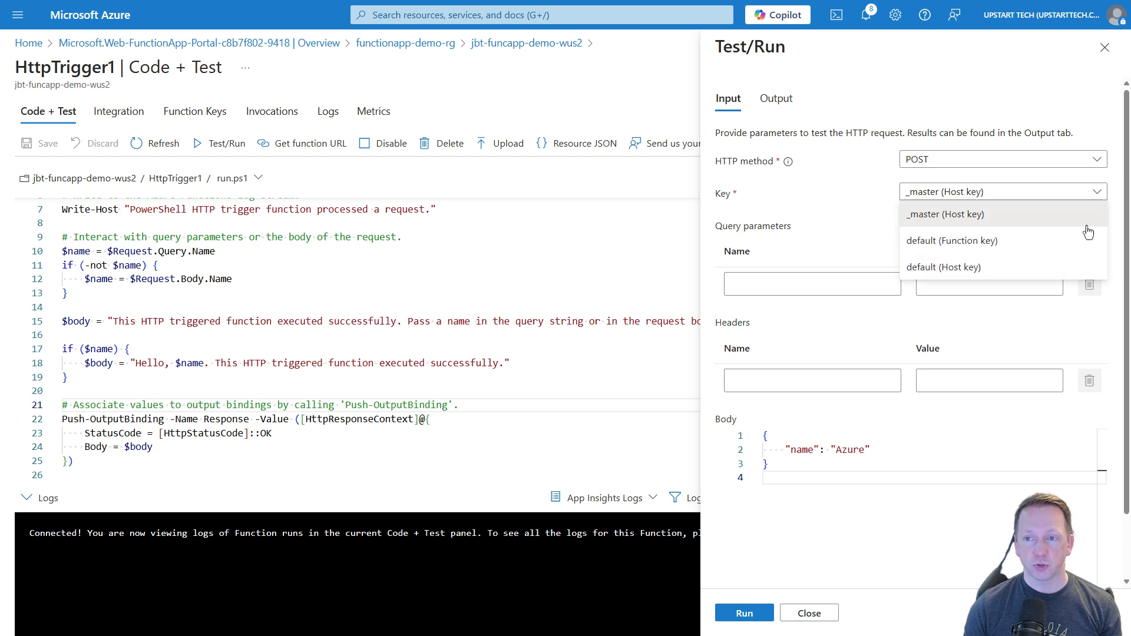
left_click(1082, 247)
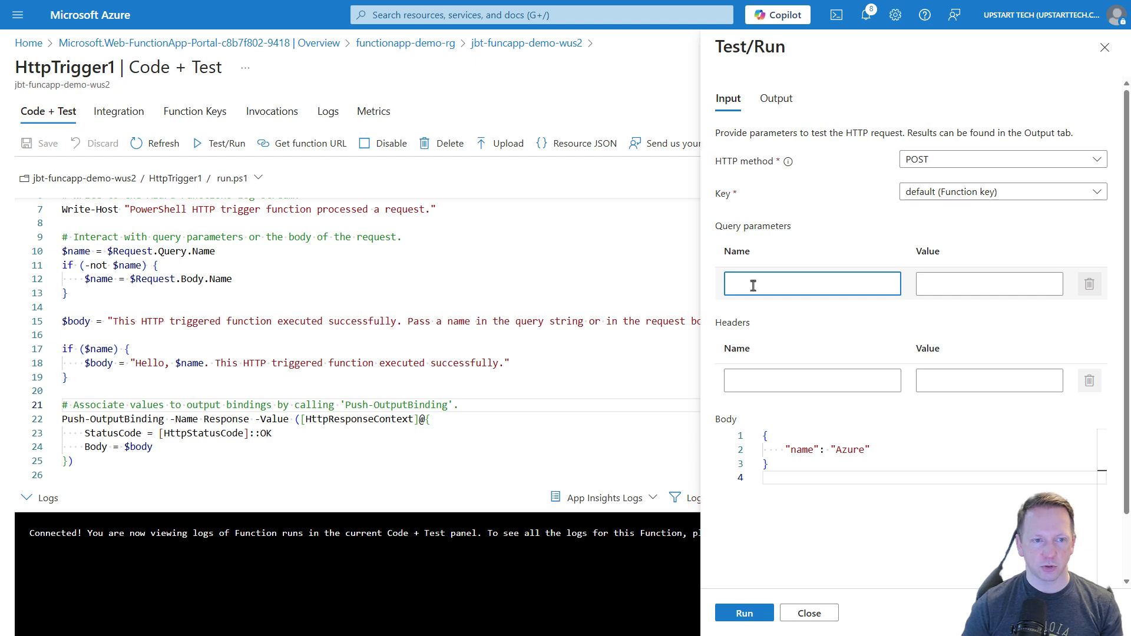
type("Name")
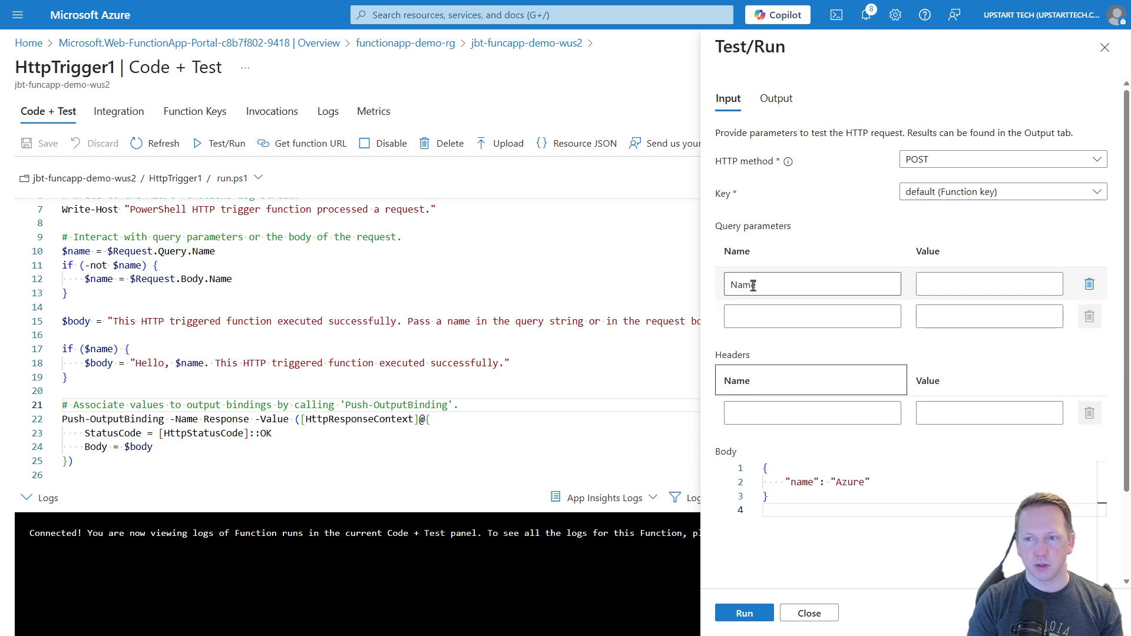
left_click(964, 287)
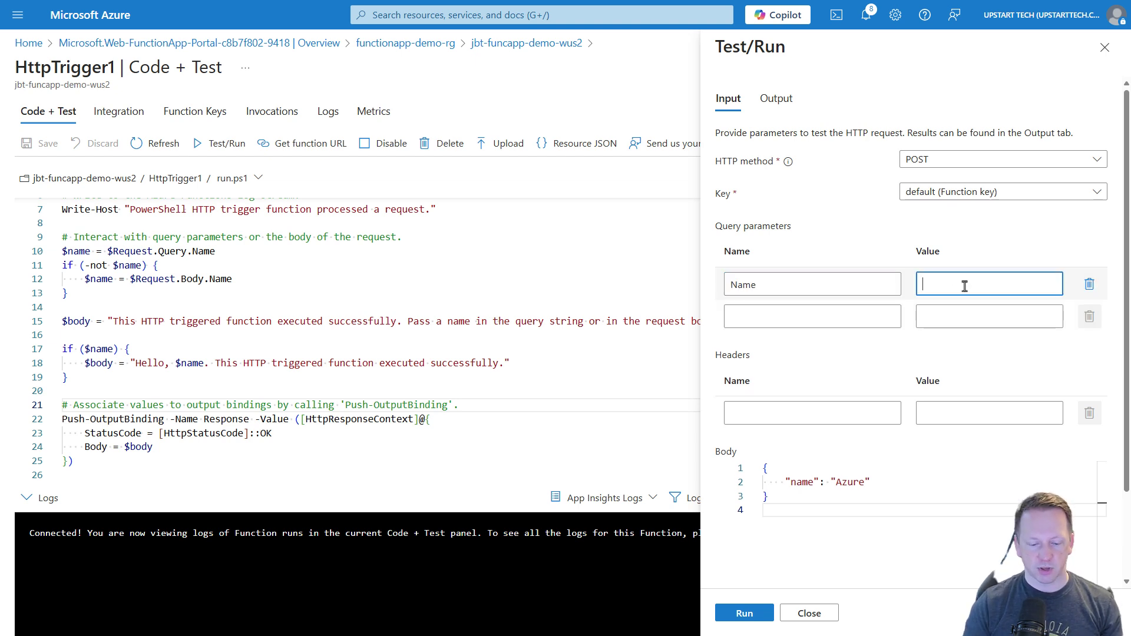
type("Jeff")
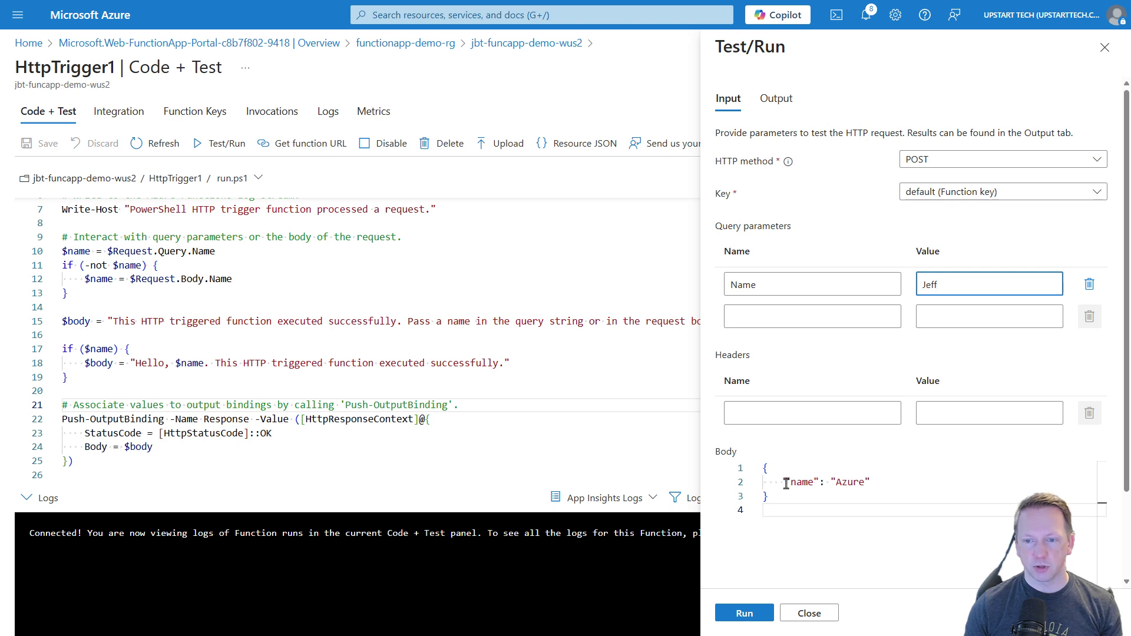
Step: Remove the name entry from the test request body and run the function test
left_click_drag(786, 483, 870, 484)
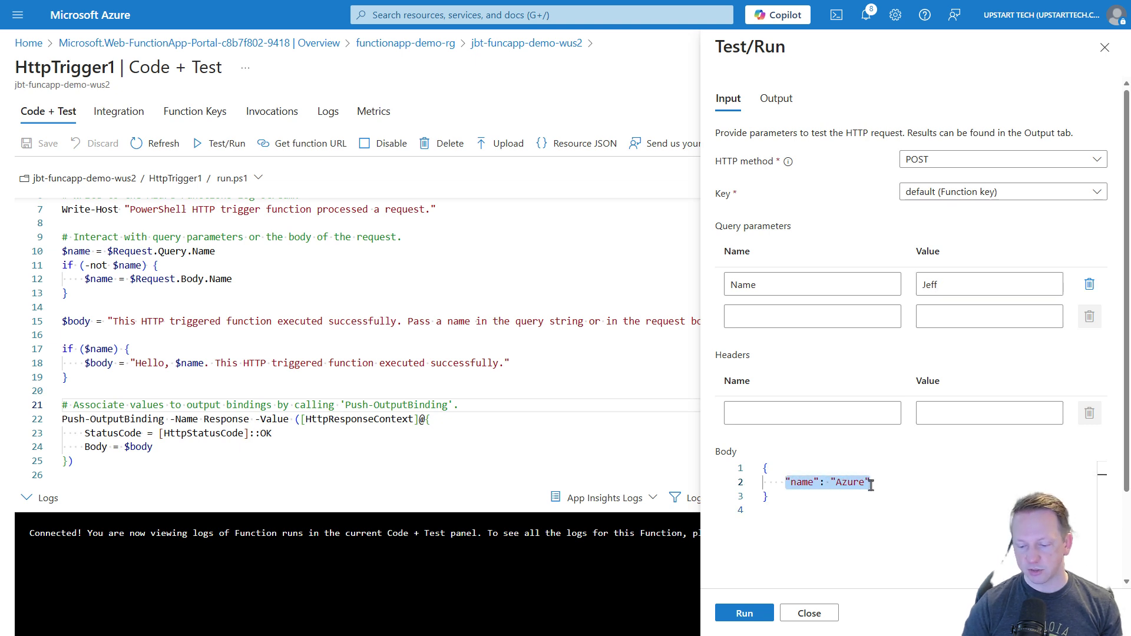
key("BackSpace")
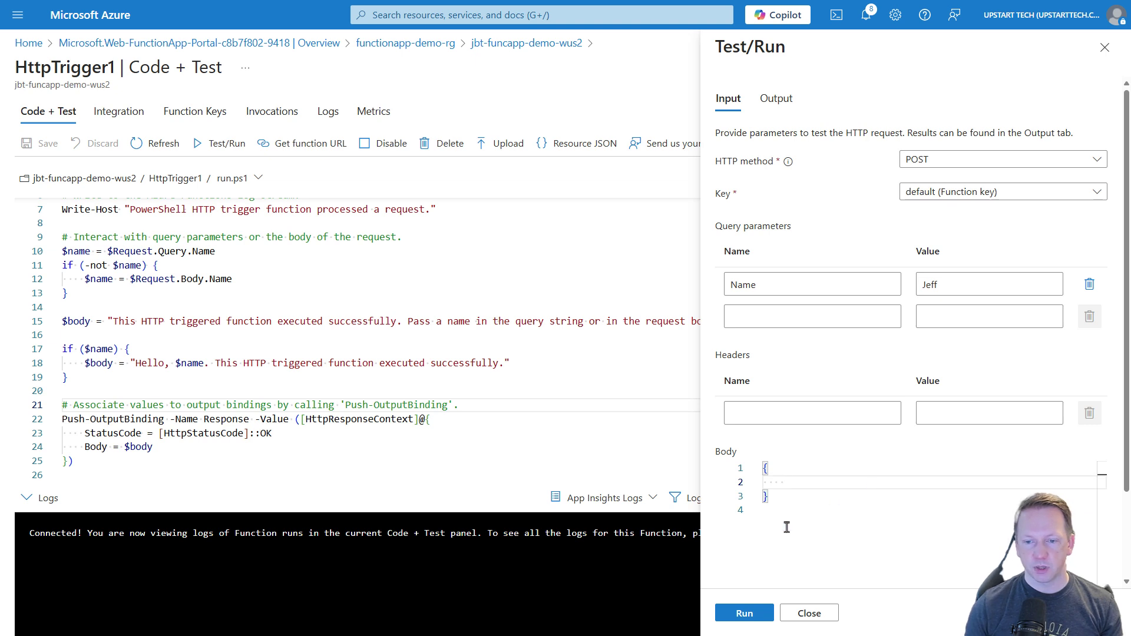
left_click(749, 617)
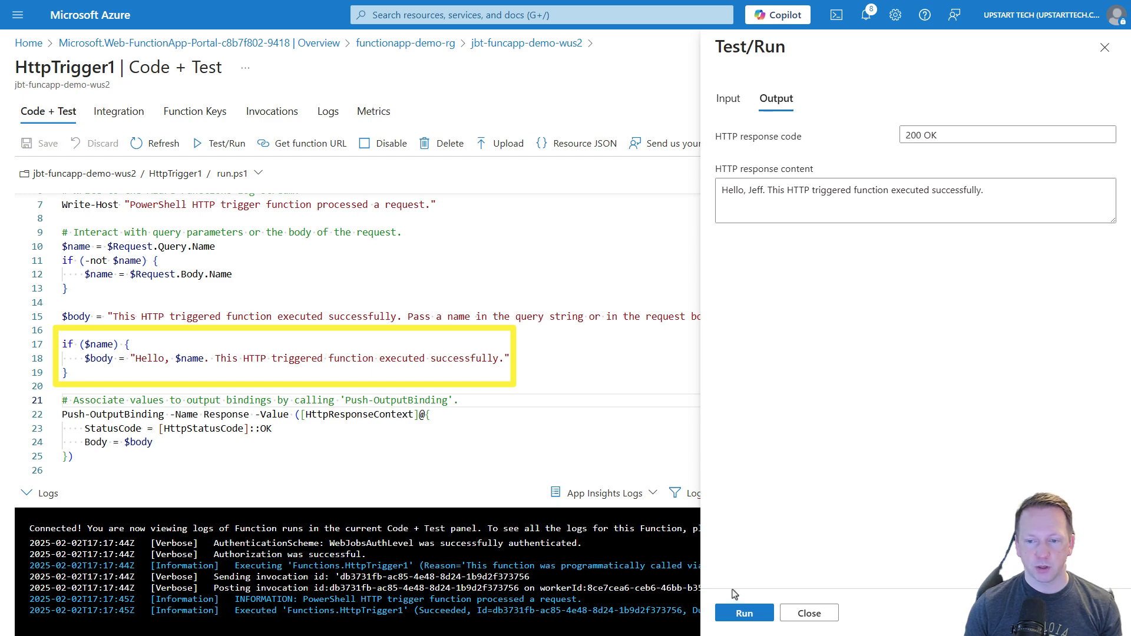
Step: Leave the test run, enlarge the log area, and copy the function's default (Function key) URL
left_click(810, 613)
left_click_drag(486, 471, 486, 272)
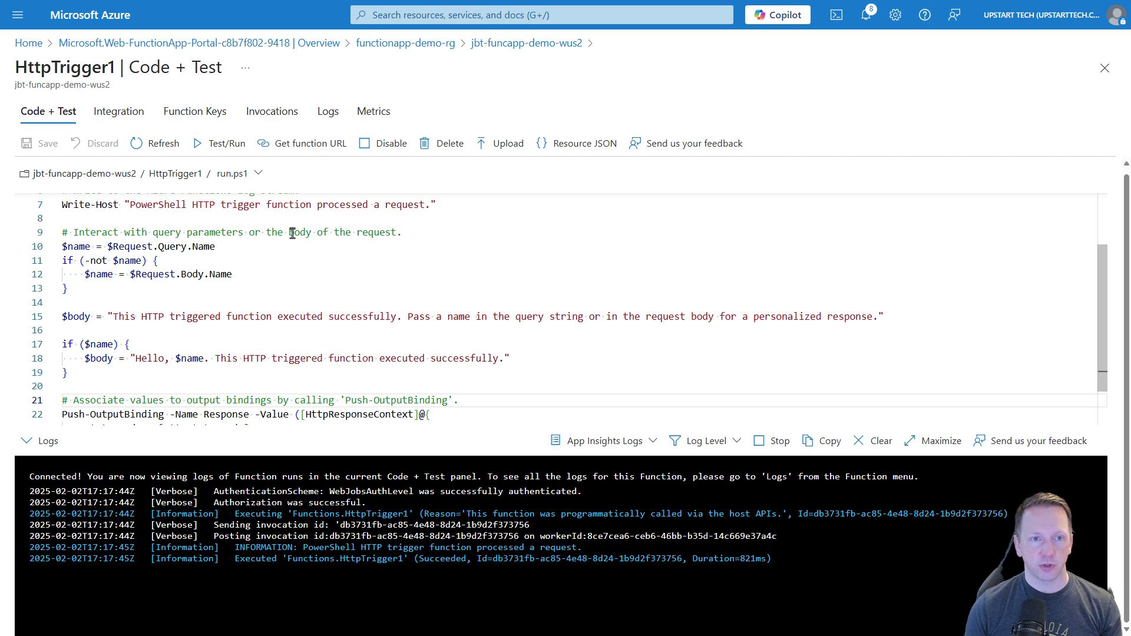
left_click(305, 150)
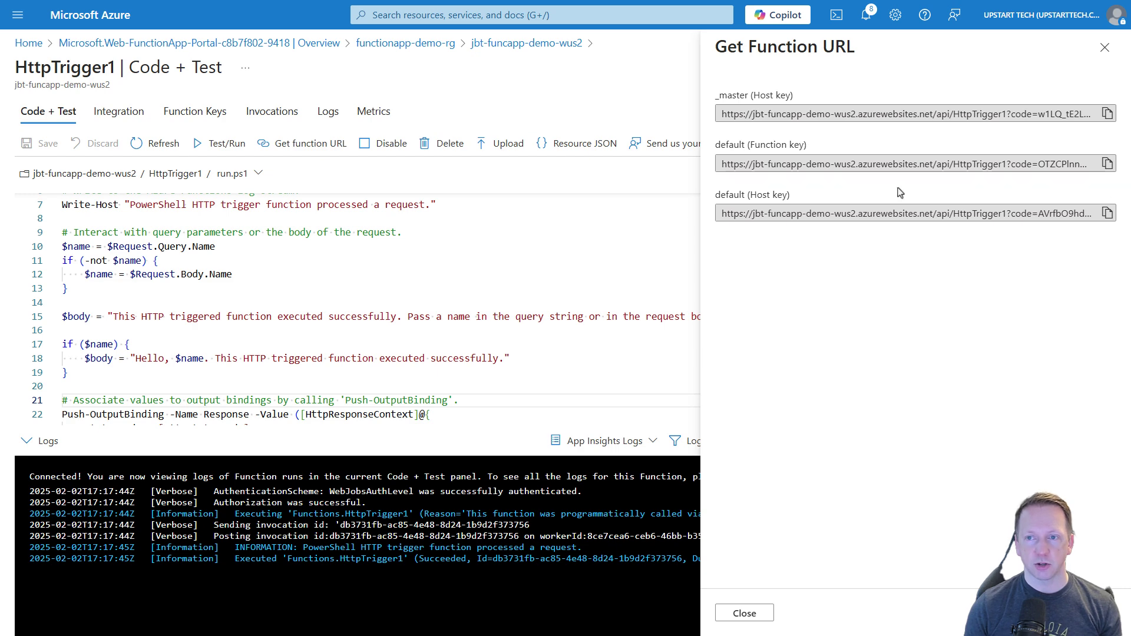
left_click(1106, 163)
Step: Paste the function URL with its access key into a new browser tab, append a name parameter with a first name, and load it
key("ctrl+t")
key("ctrl+v")
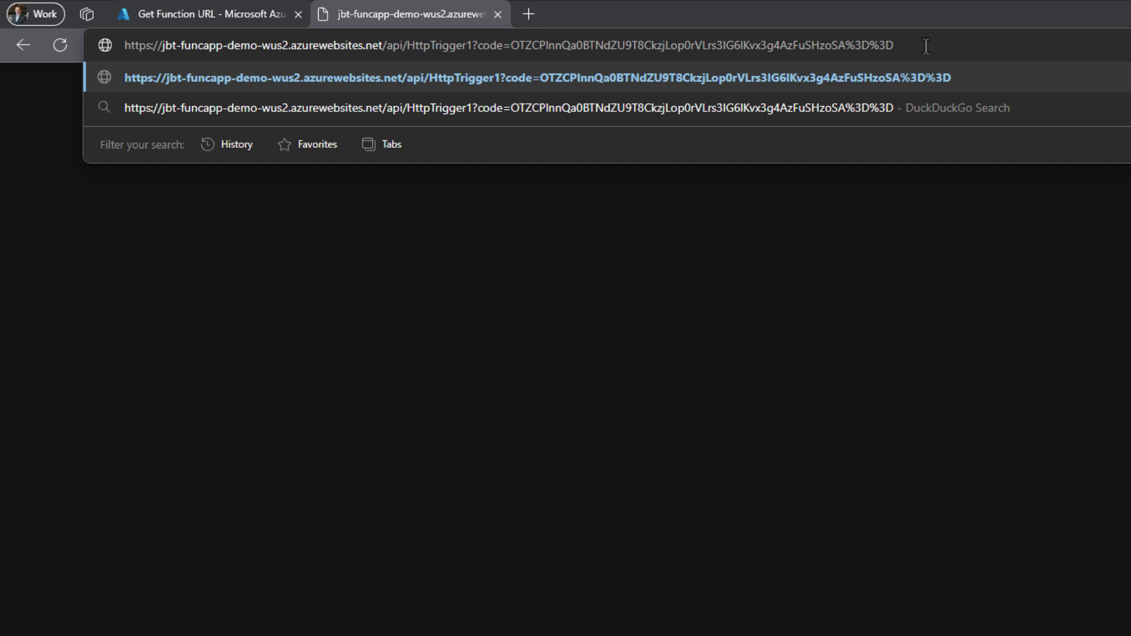
type("&")
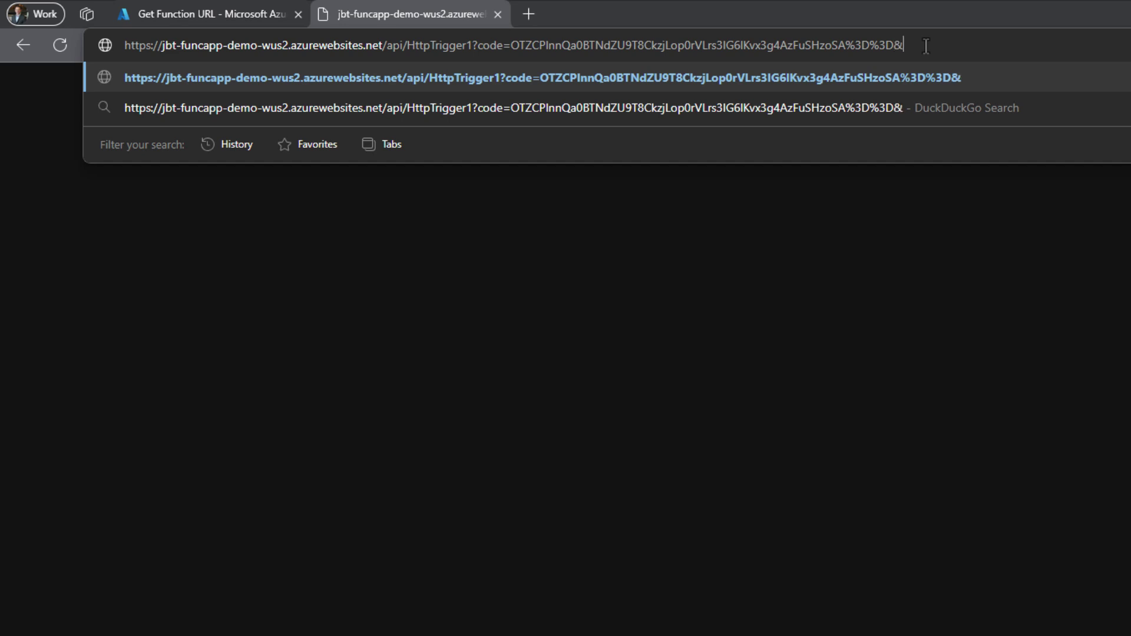
type("nam")
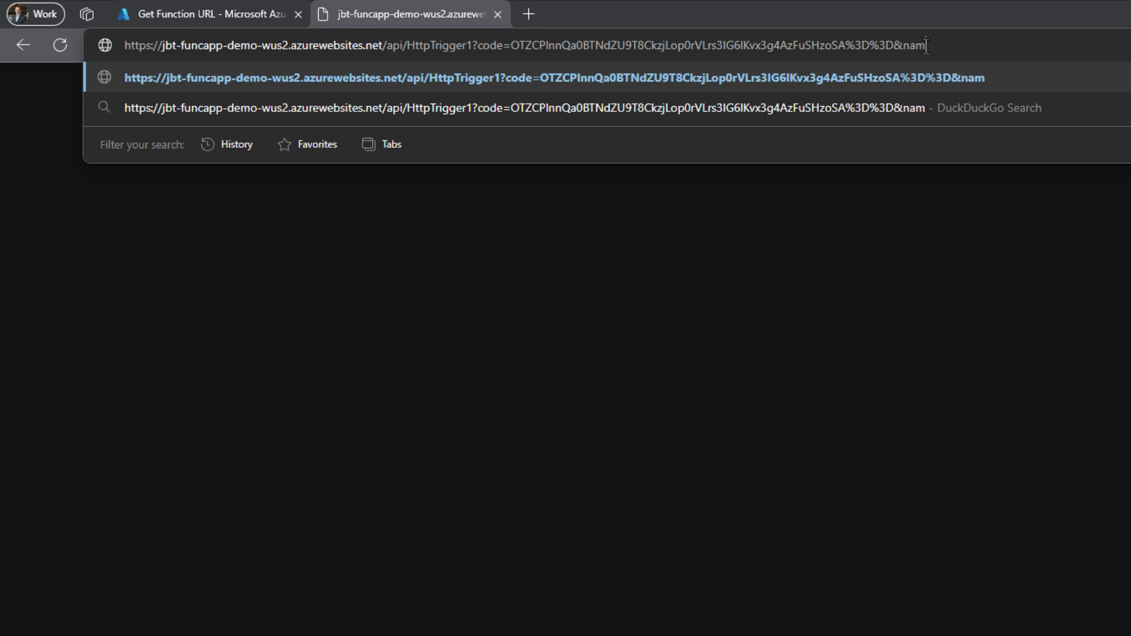
type("e=Jeff")
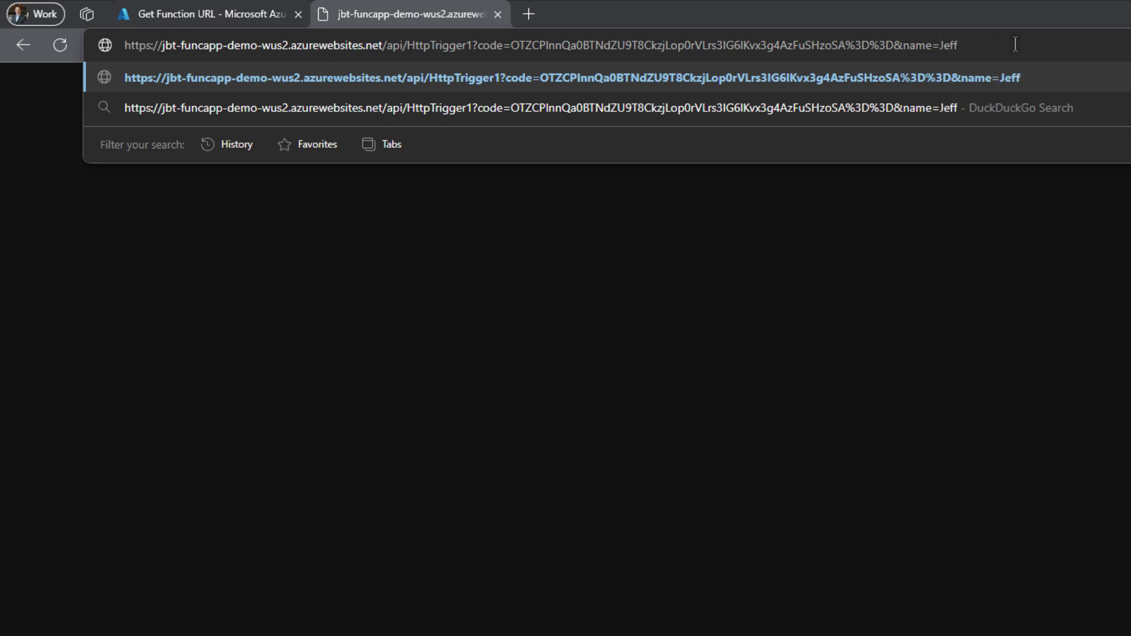
key("Return")
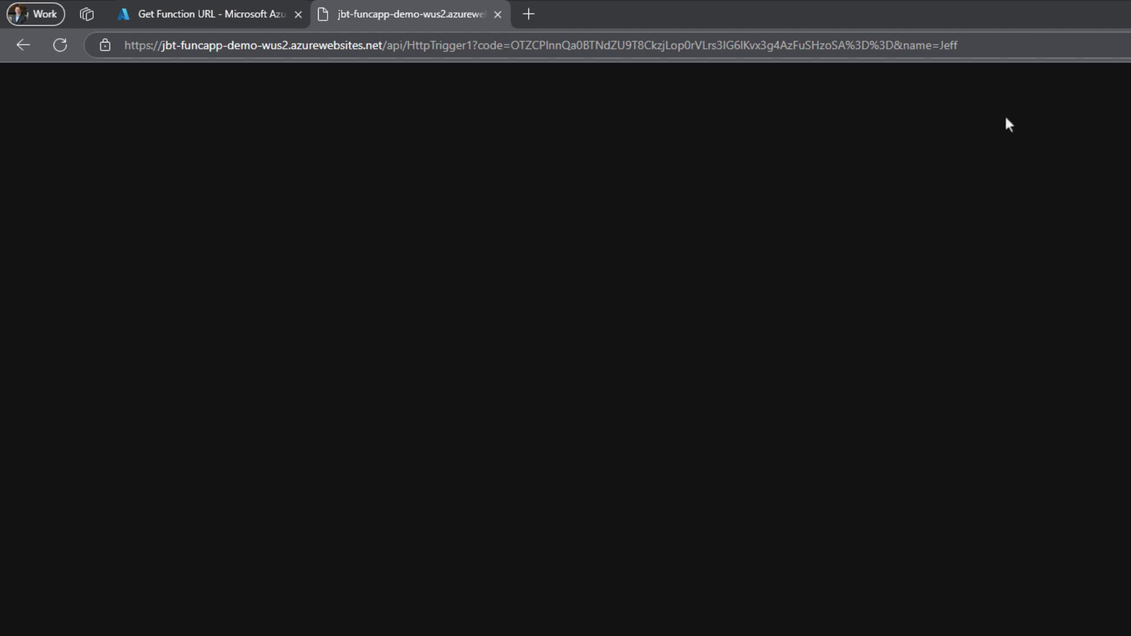
key("F11")
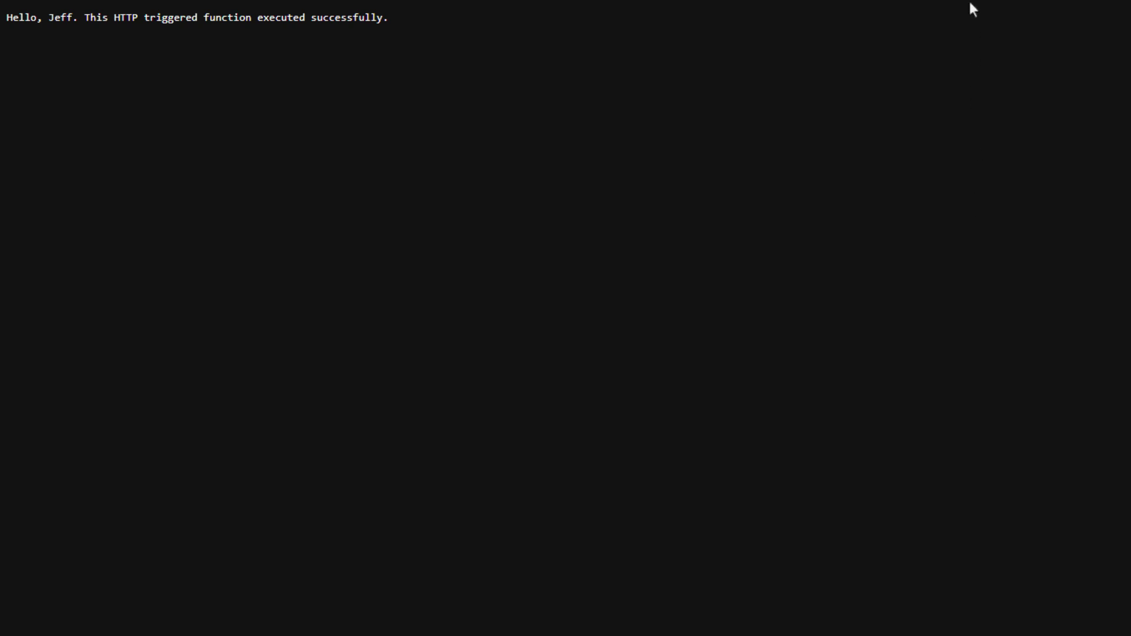
mouse_move(969, 1)
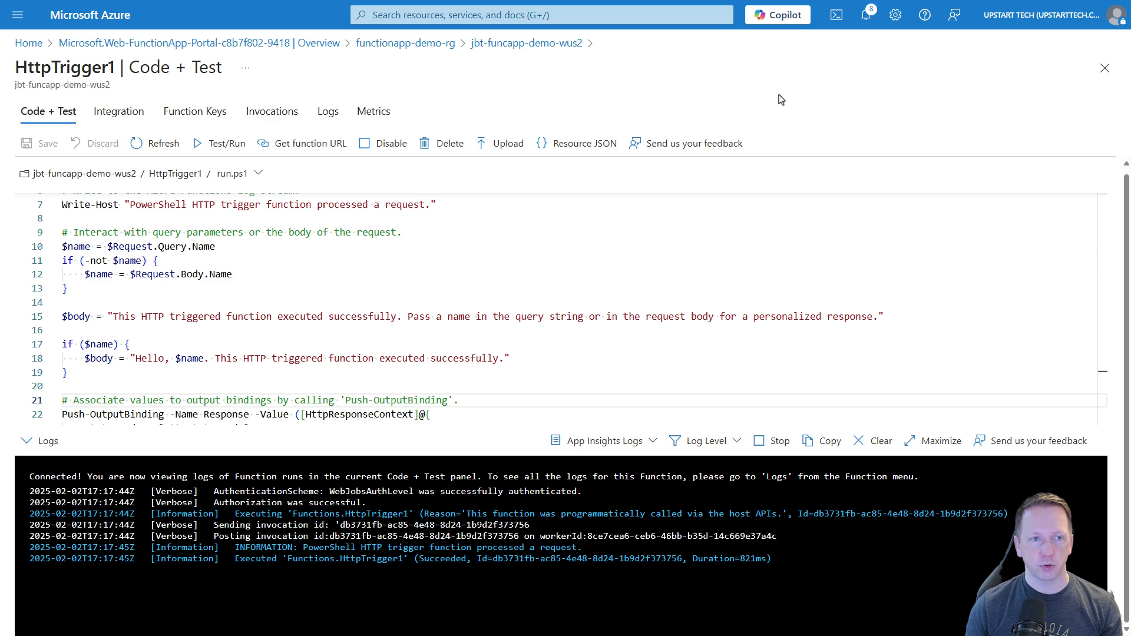
Step: Remove GET from the HTTP trigger's selected methods so only POST is allowed, and save the binding
left_click(119, 117)
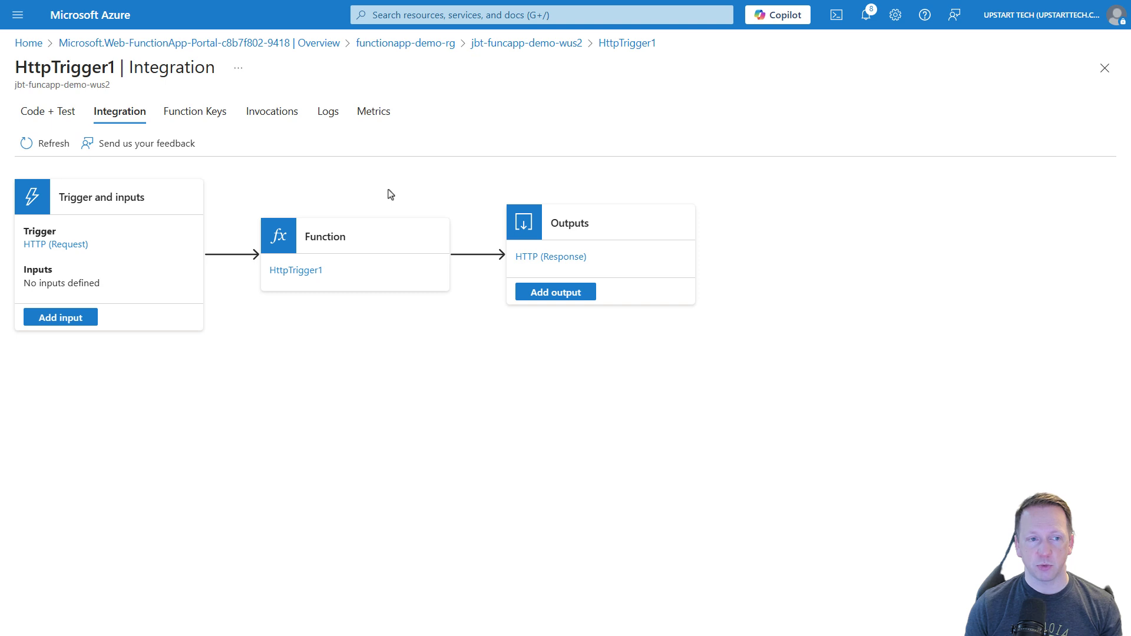
left_click(64, 251)
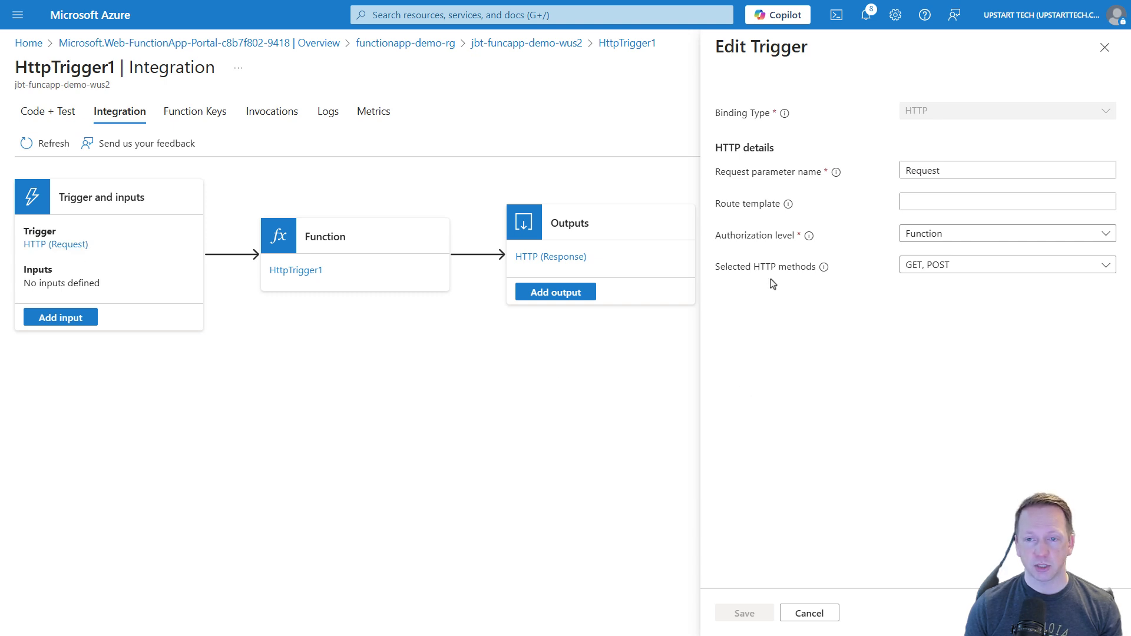
left_click(917, 271)
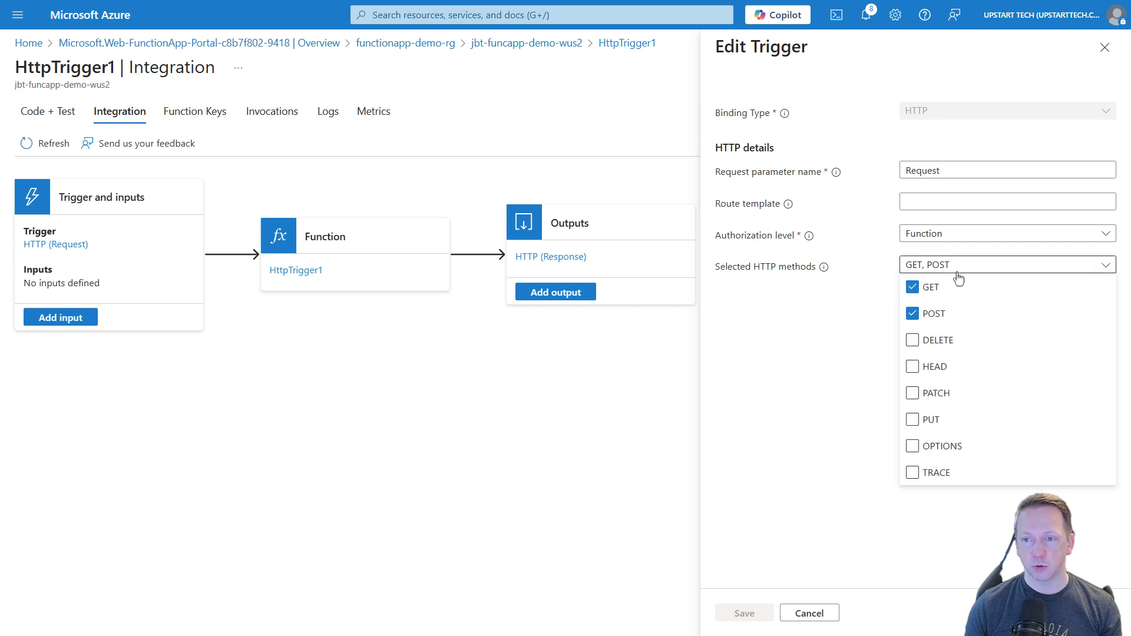
left_click(926, 291)
left_click(815, 344)
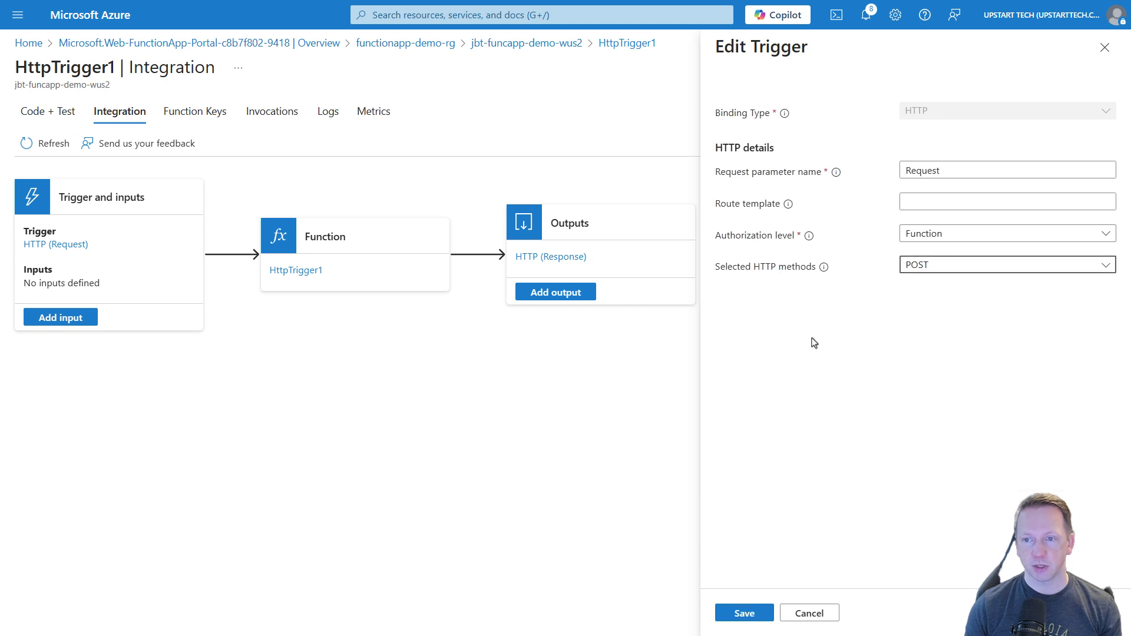
left_click(746, 616)
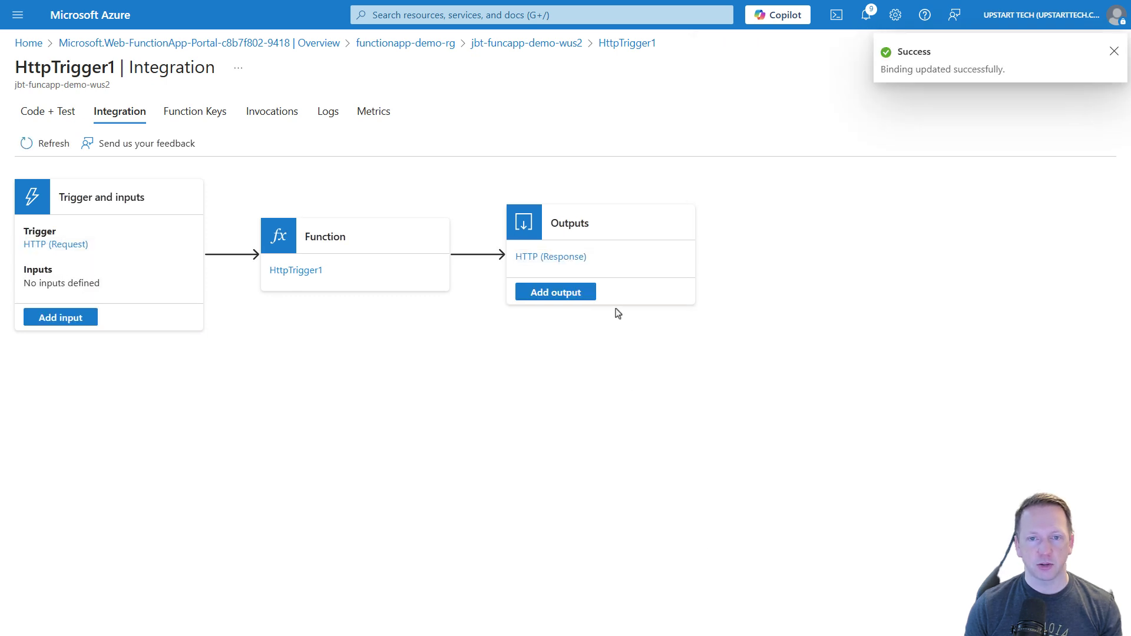
Step: Check the HTTP output's response parameter name and find where run.ps1 uses the Request and Response bindings
left_click(571, 263)
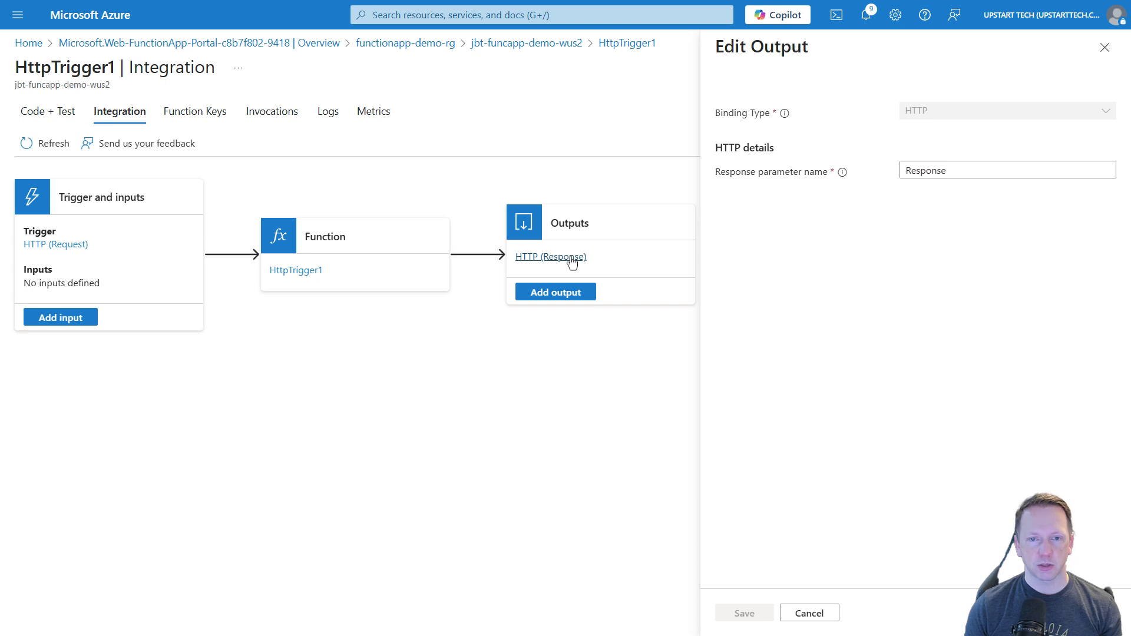
left_click(806, 616)
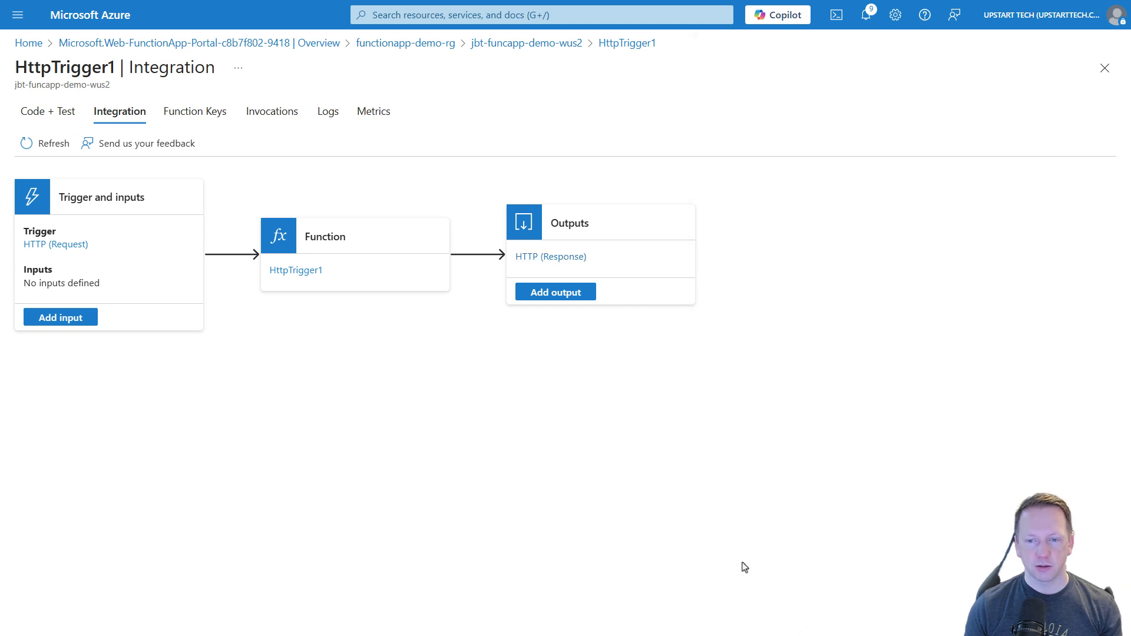
left_click(55, 120)
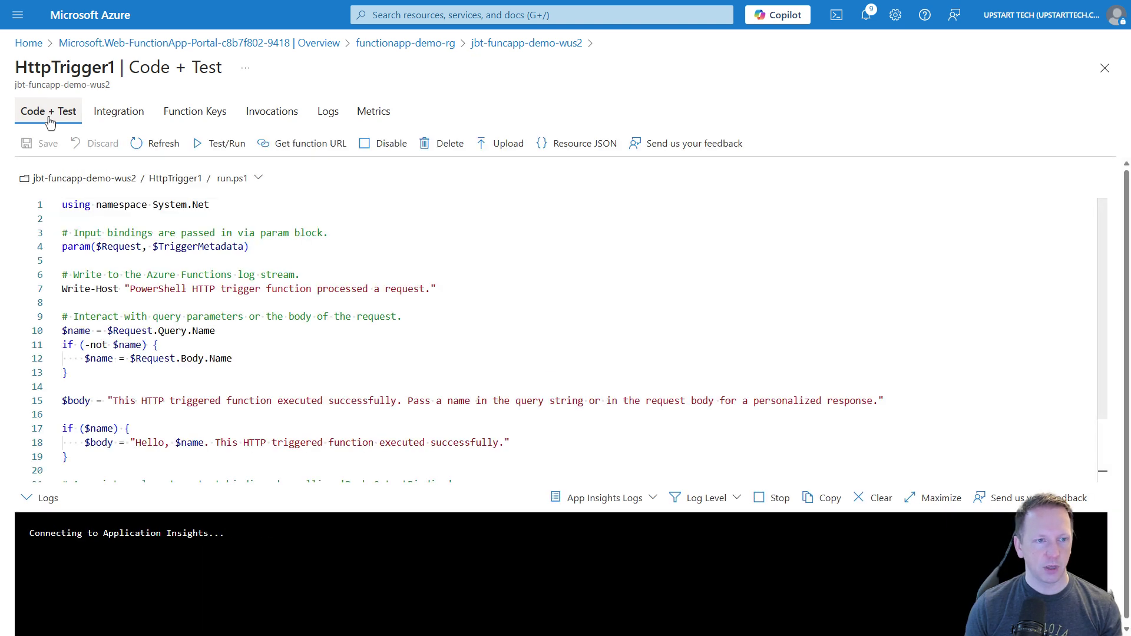
left_click(100, 248)
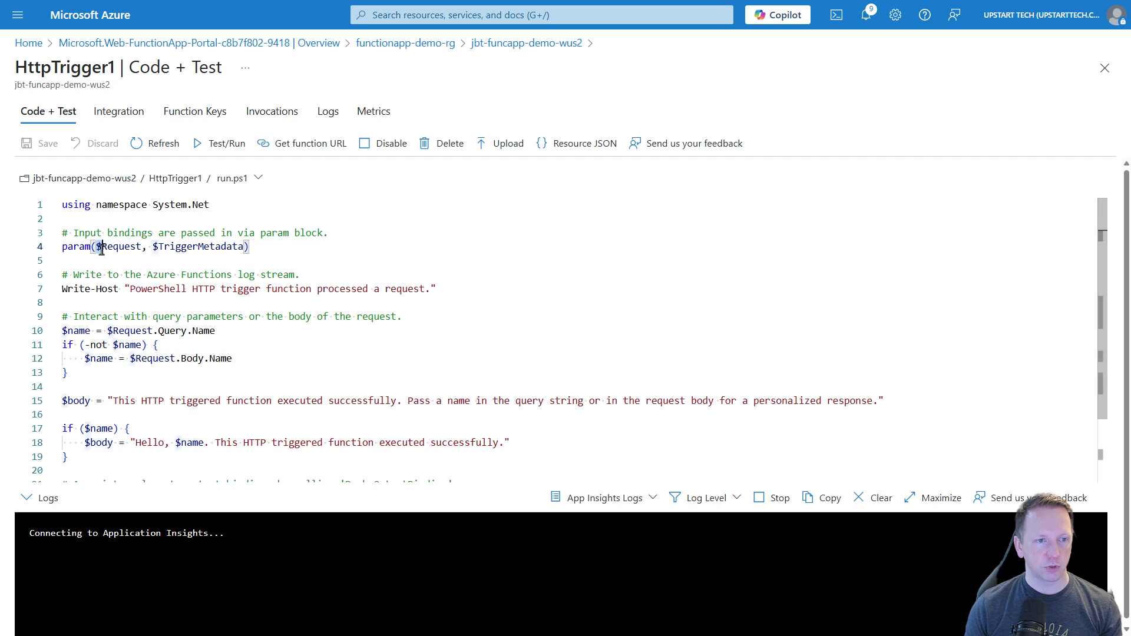
left_click_drag(100, 248, 143, 248)
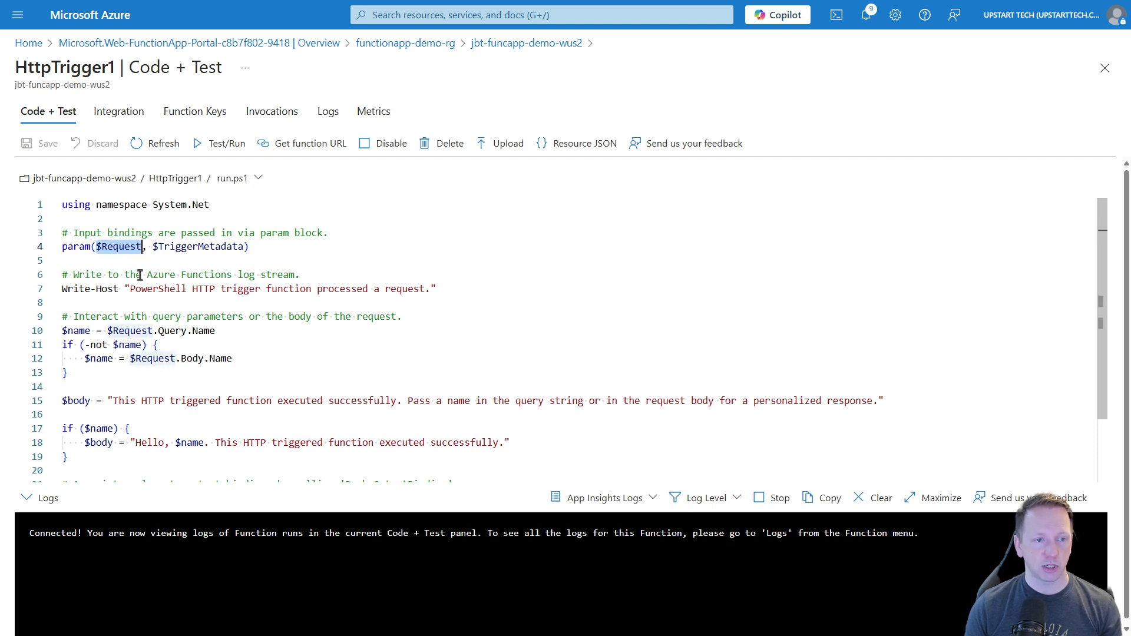
scroll(224, 358, "down", 3)
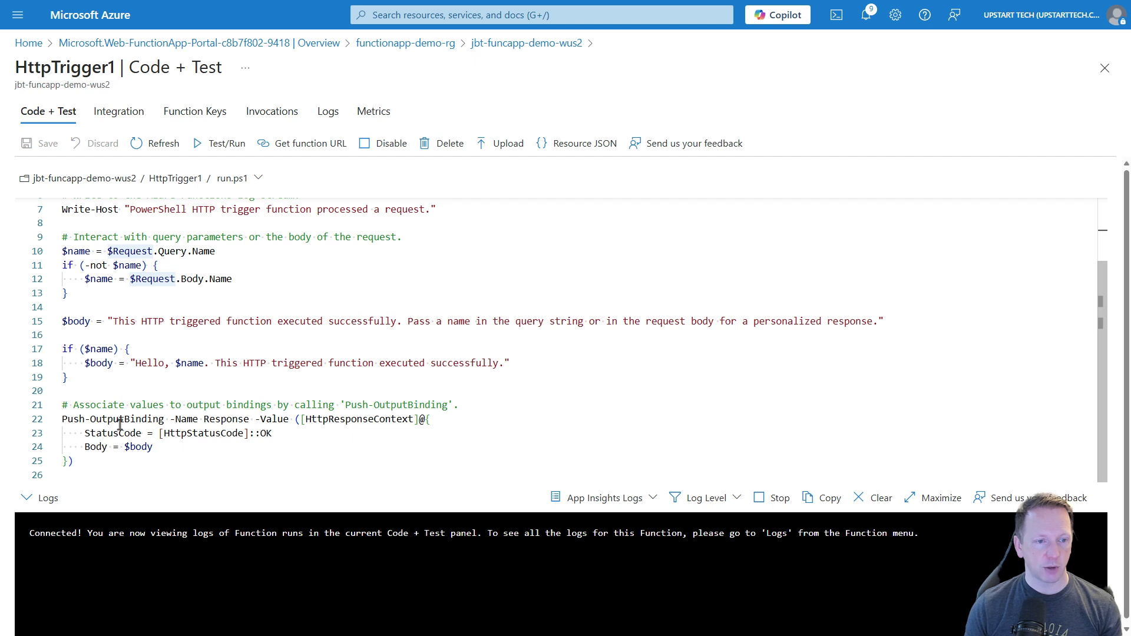
left_click_drag(203, 420, 249, 422)
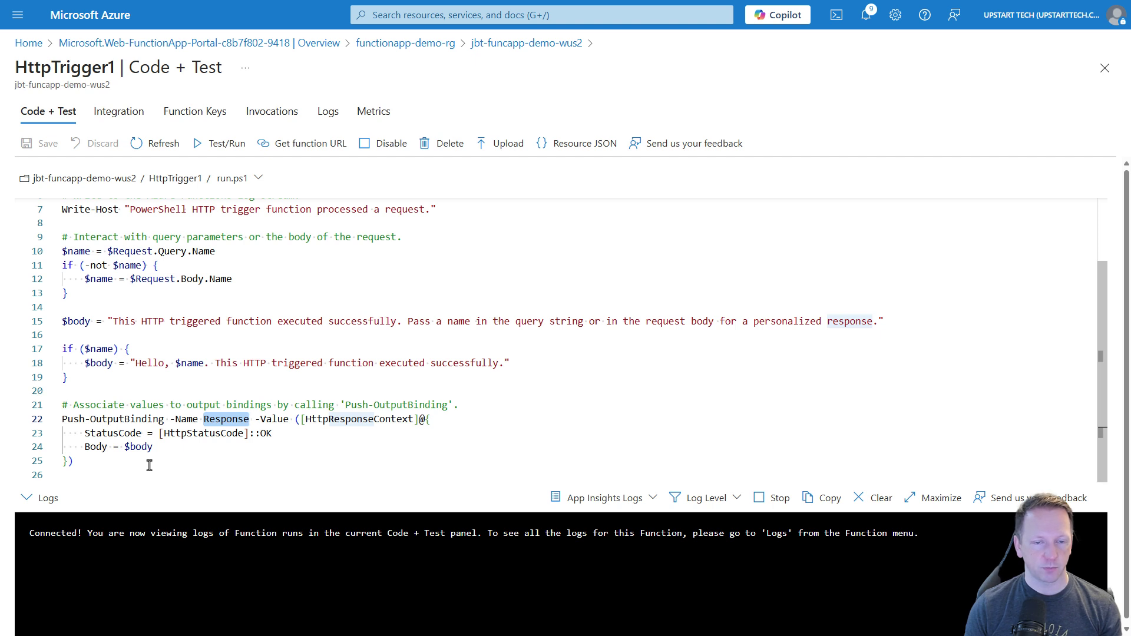
Step: Review the HttpTrigger1 function's keys, invocations, logs and execution metrics
left_click(184, 109)
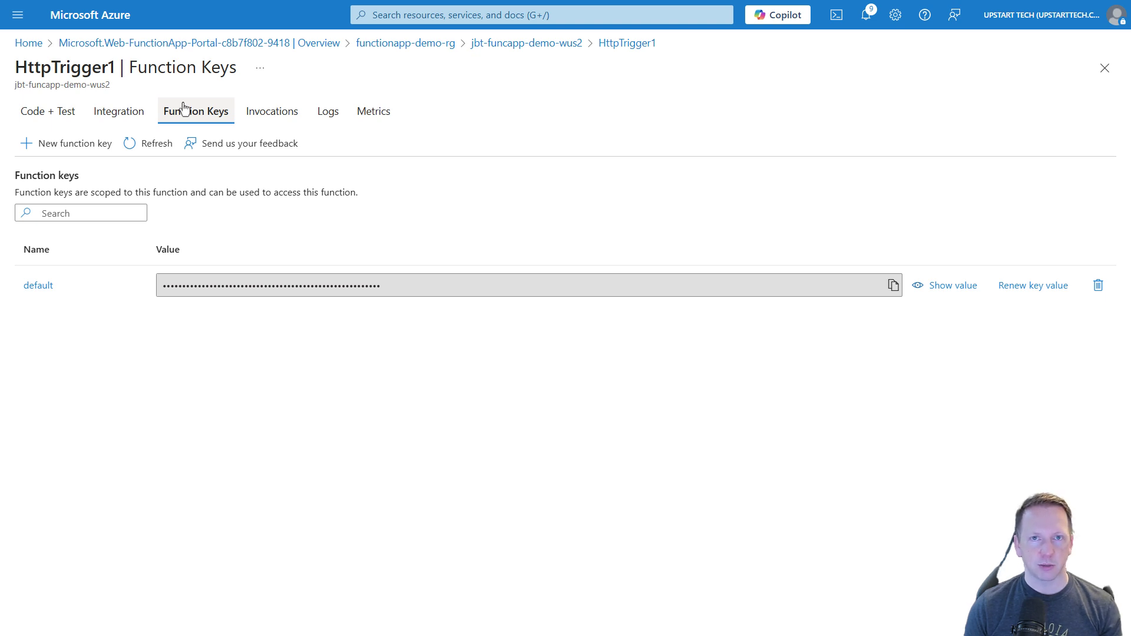
left_click(265, 117)
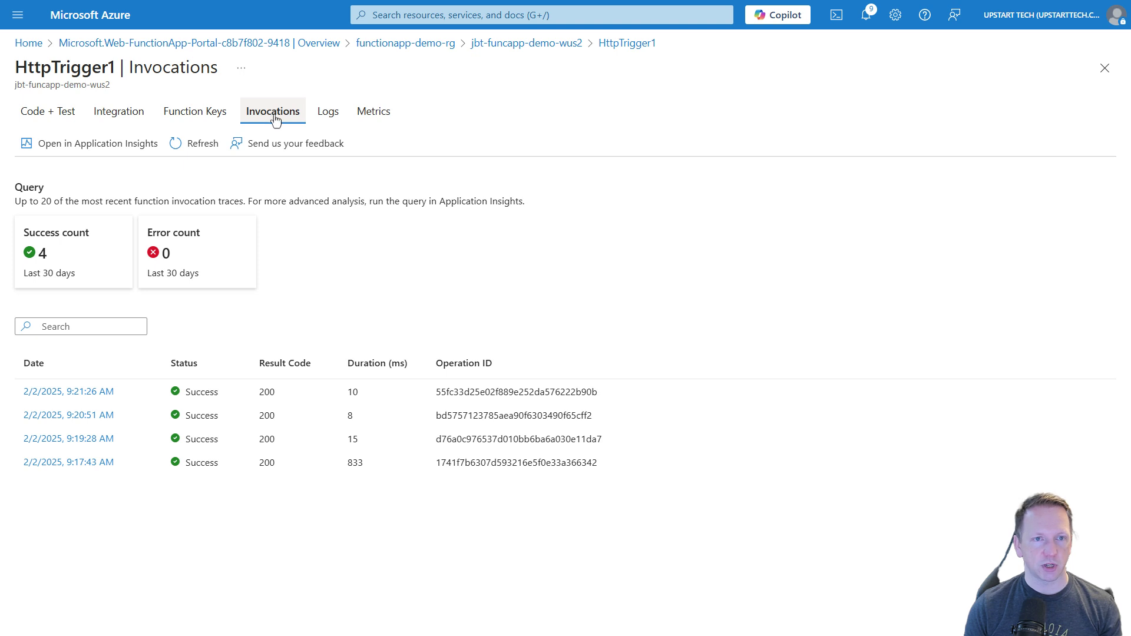
left_click(326, 116)
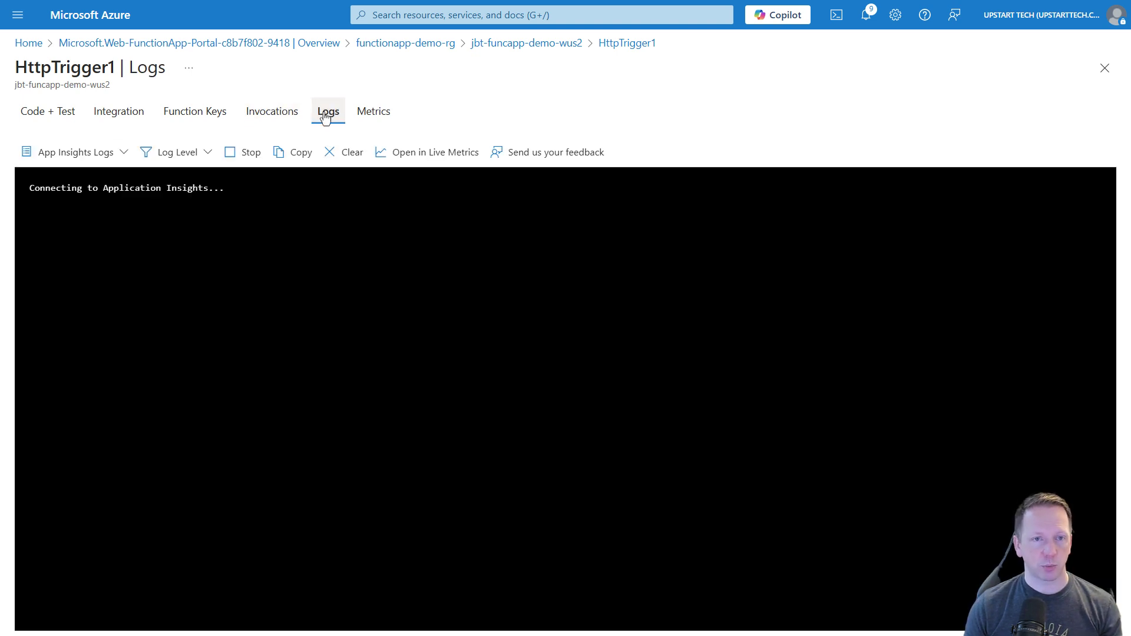
left_click(371, 119)
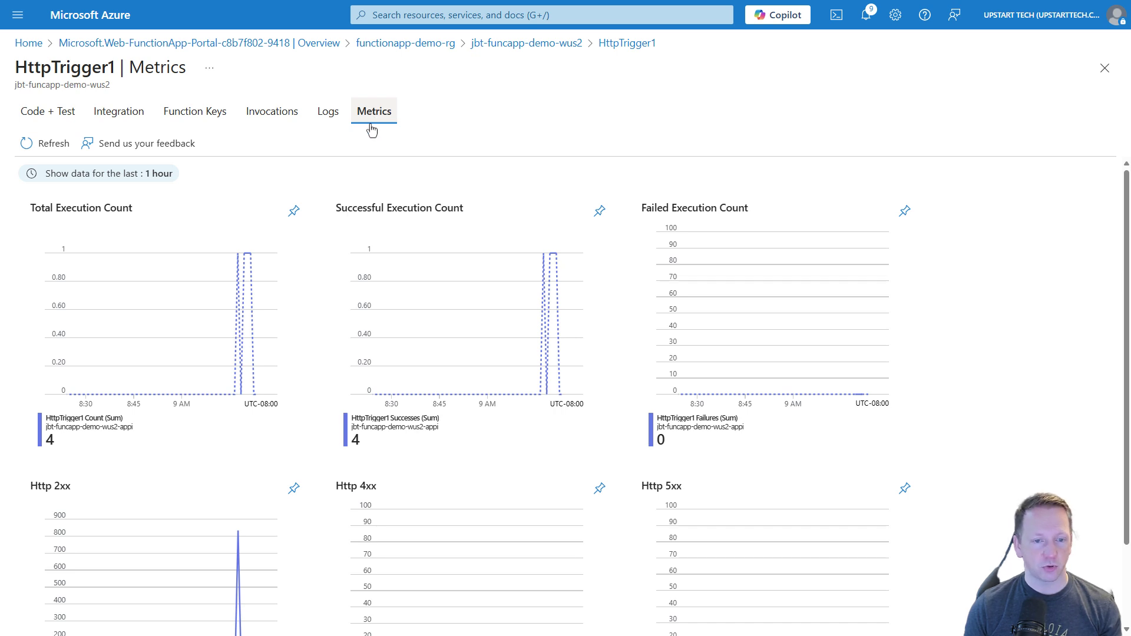
scroll(323, 337, "down", 2)
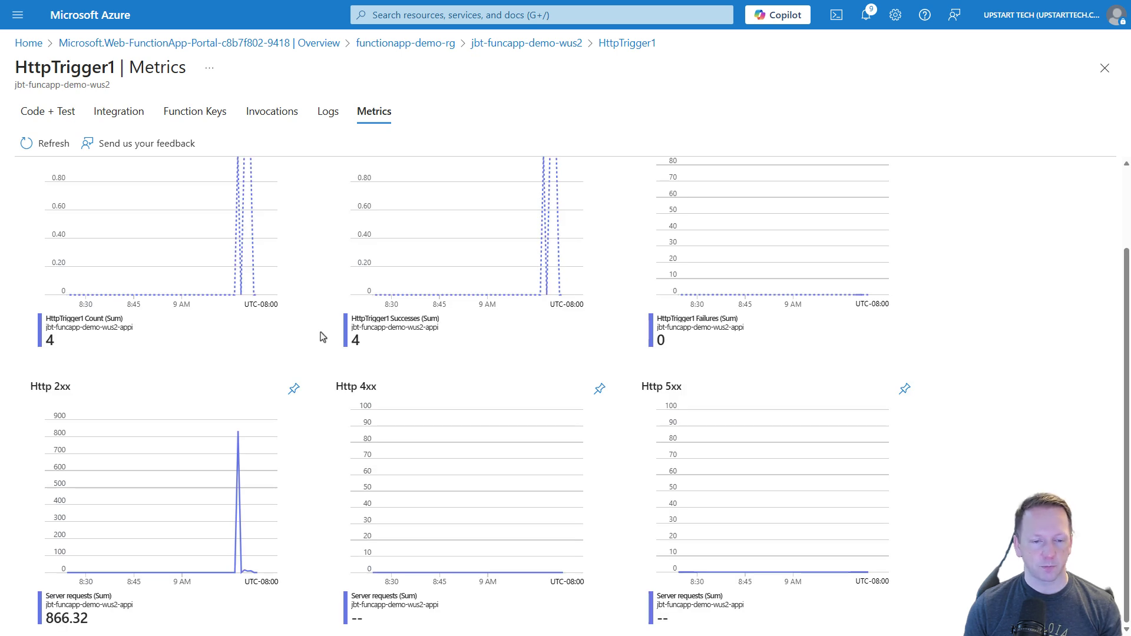
scroll(323, 337, "up", 2)
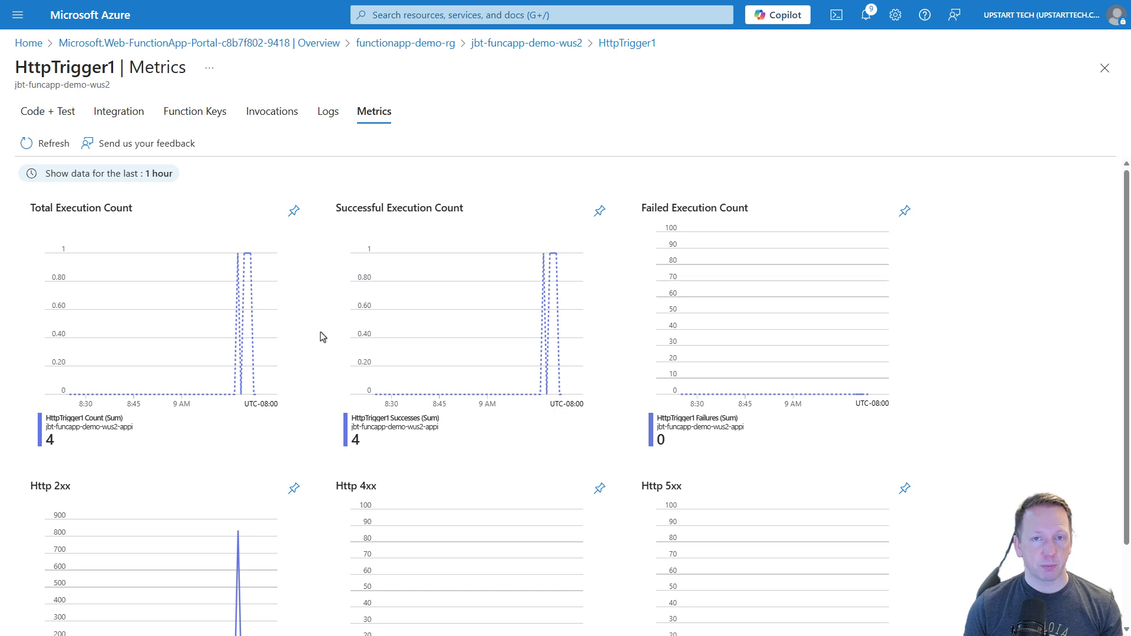
Step: Return to the function app, examine its host.json, profile.ps1 and requirements.psd1 files, and view the app keys
left_click(490, 45)
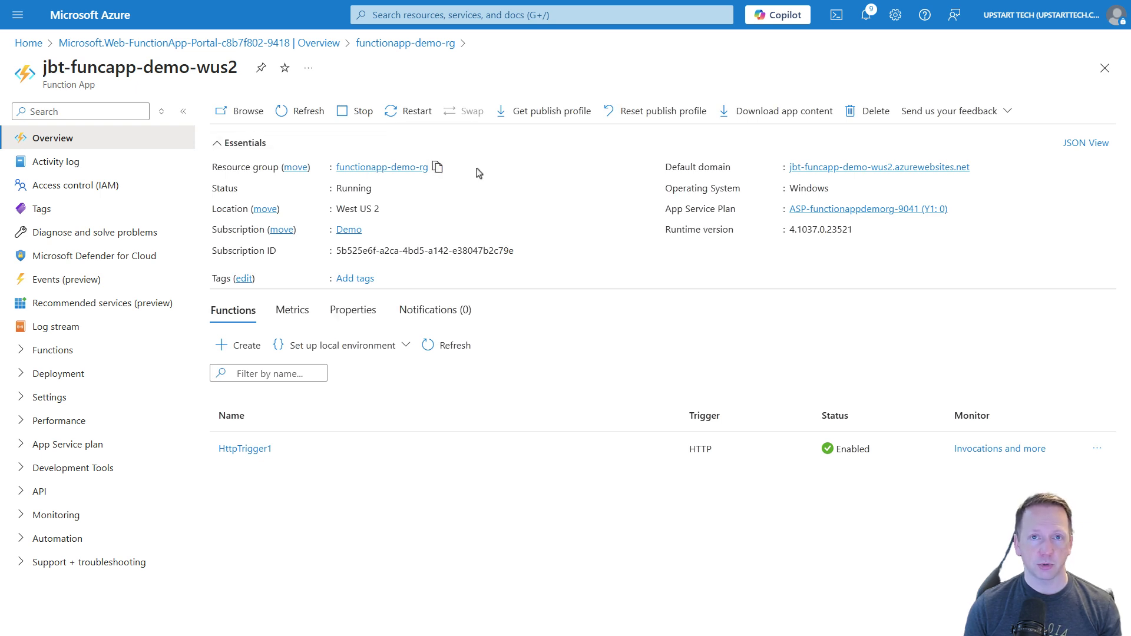
left_click(19, 352)
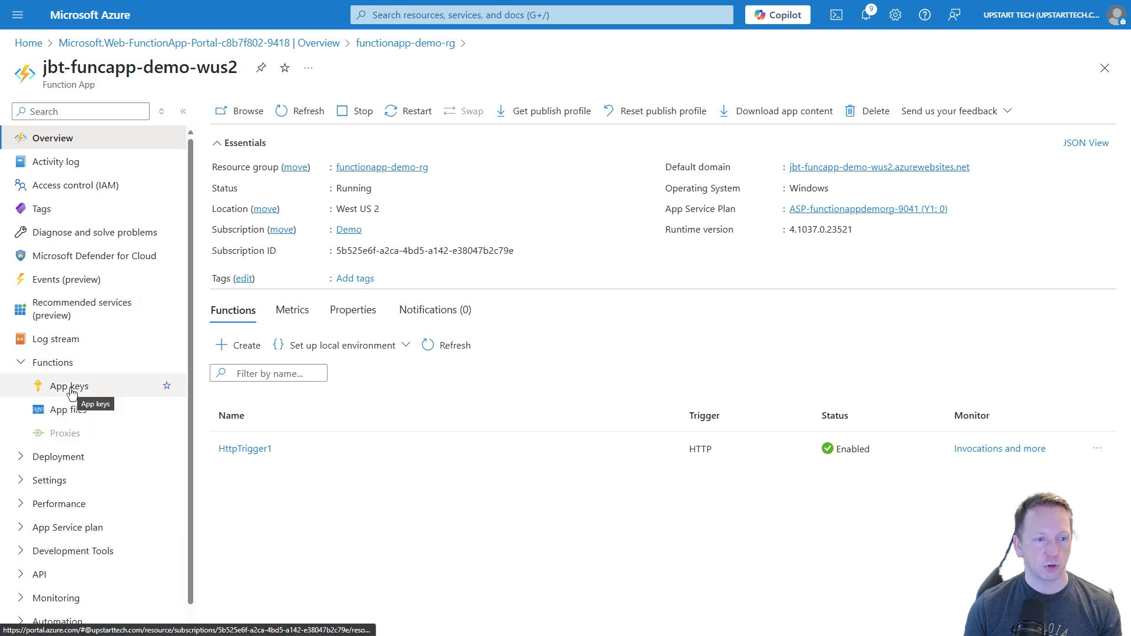
left_click(70, 412)
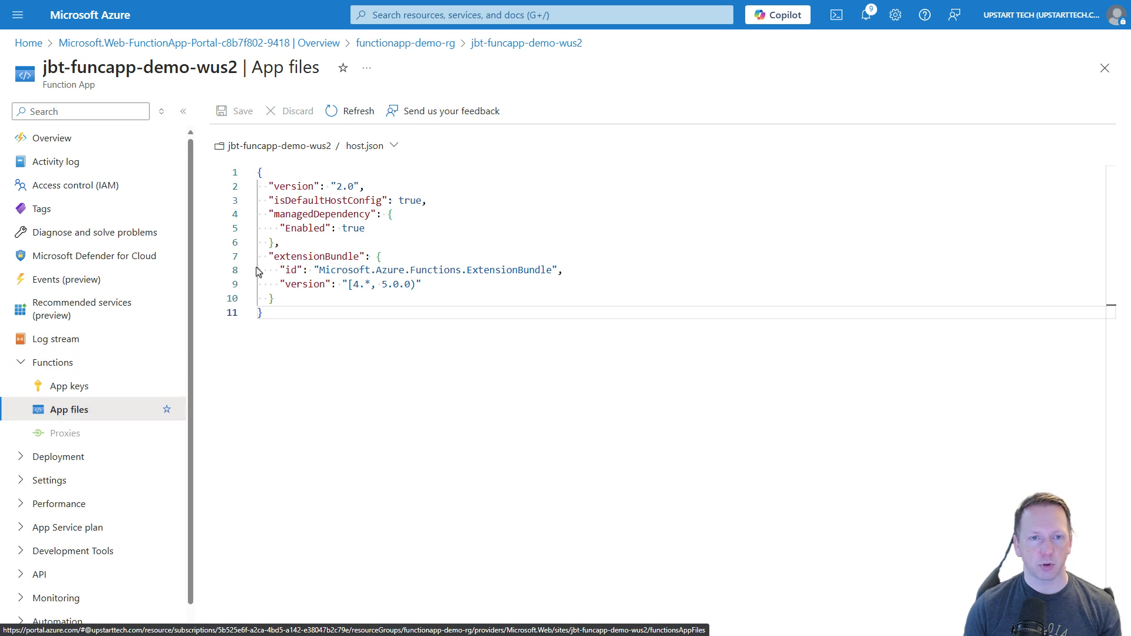
left_click(393, 147)
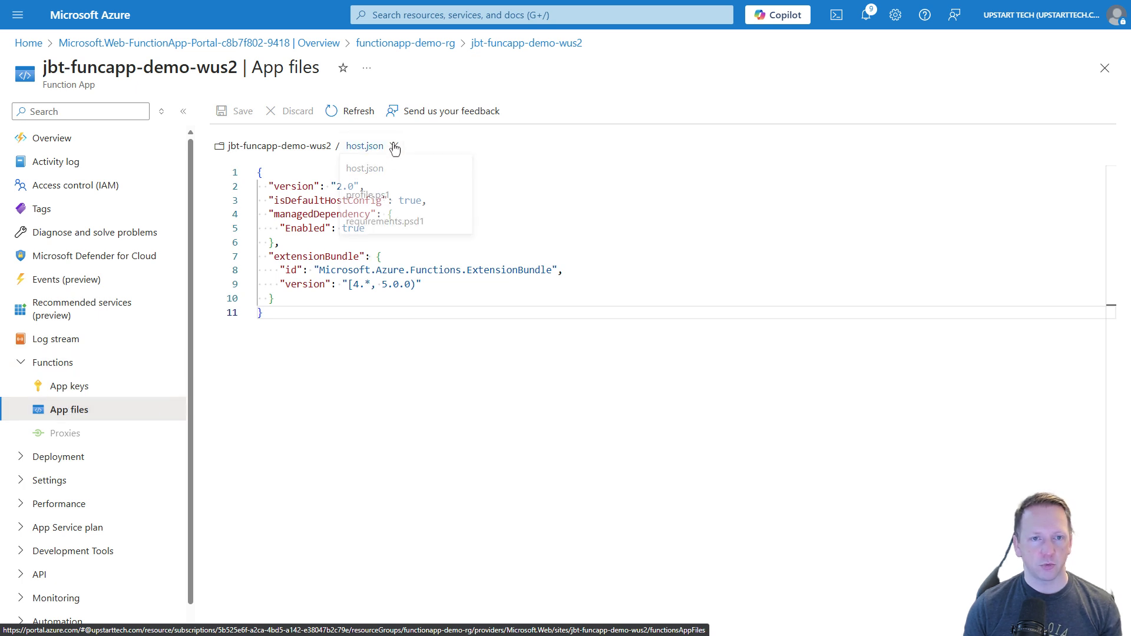
left_click(386, 200)
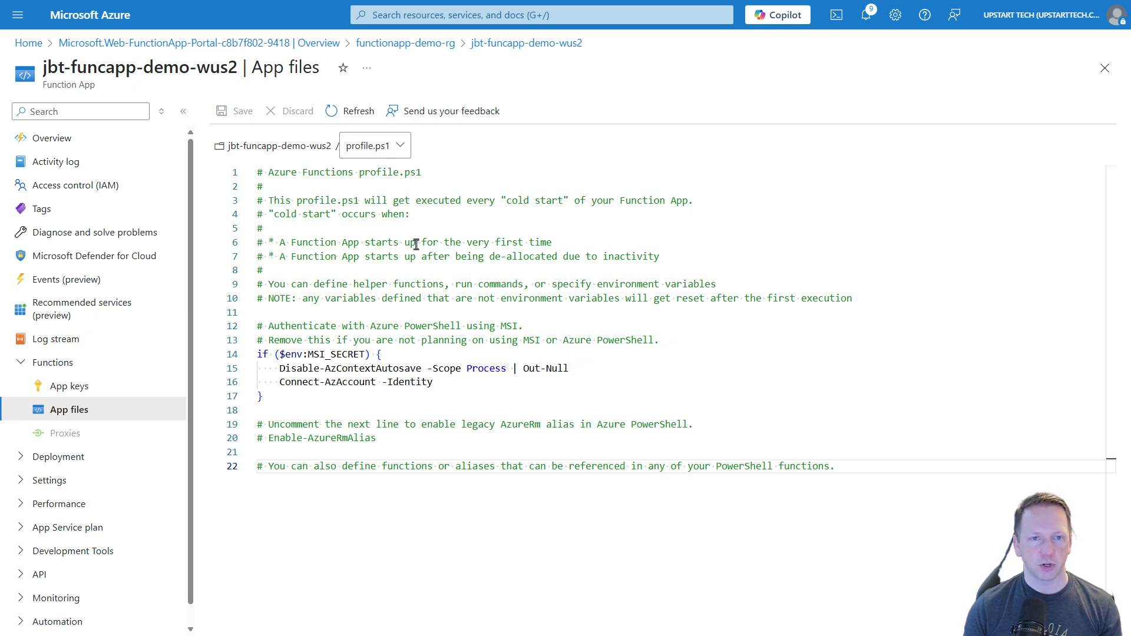
left_click(401, 146)
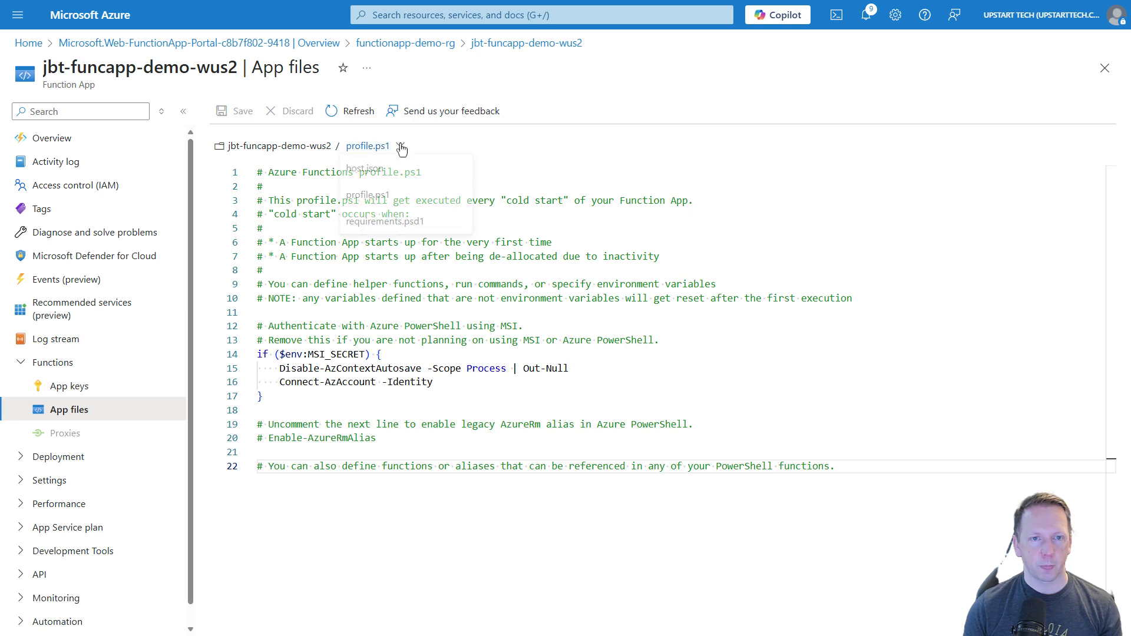
left_click(399, 224)
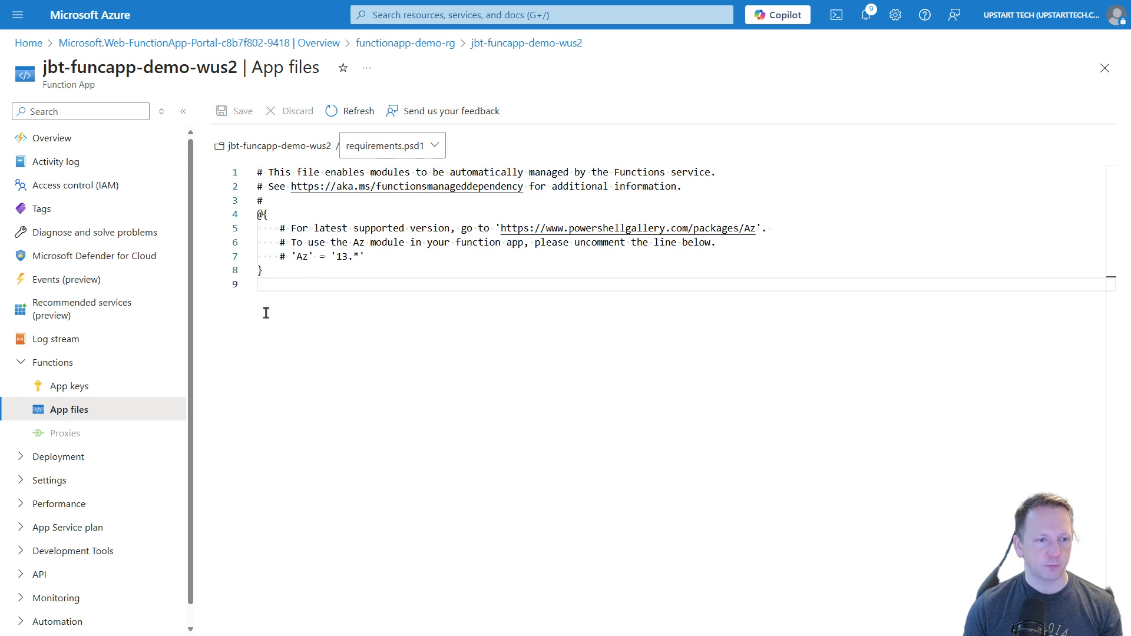
left_click(86, 389)
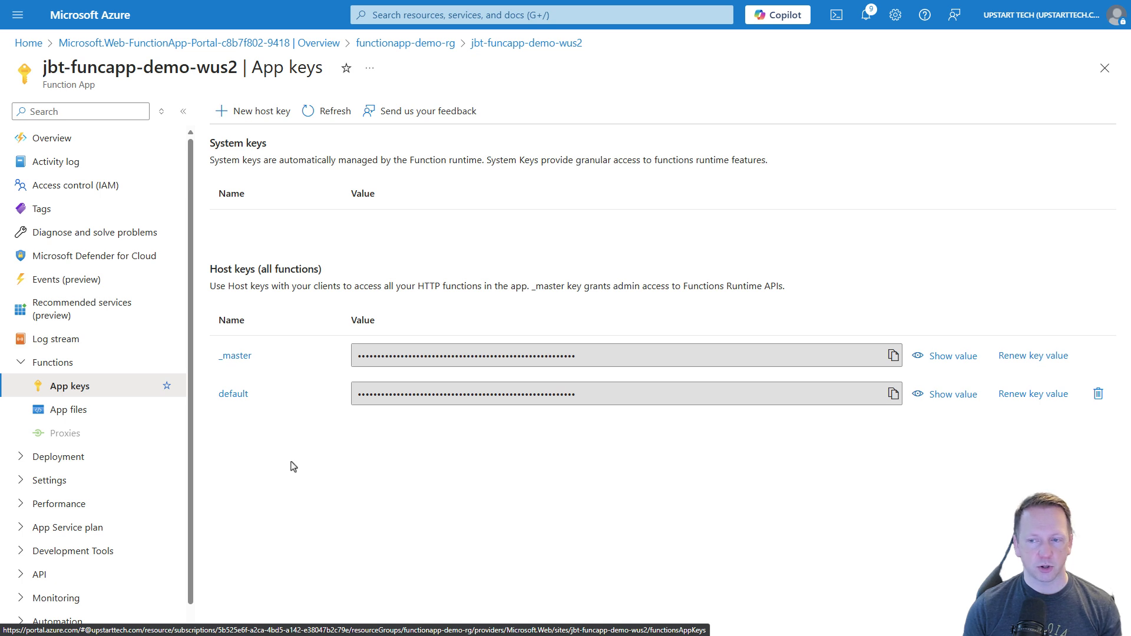
Step: Look over the function app's deployment options and view its environment variables
left_click(21, 363)
left_click(21, 377)
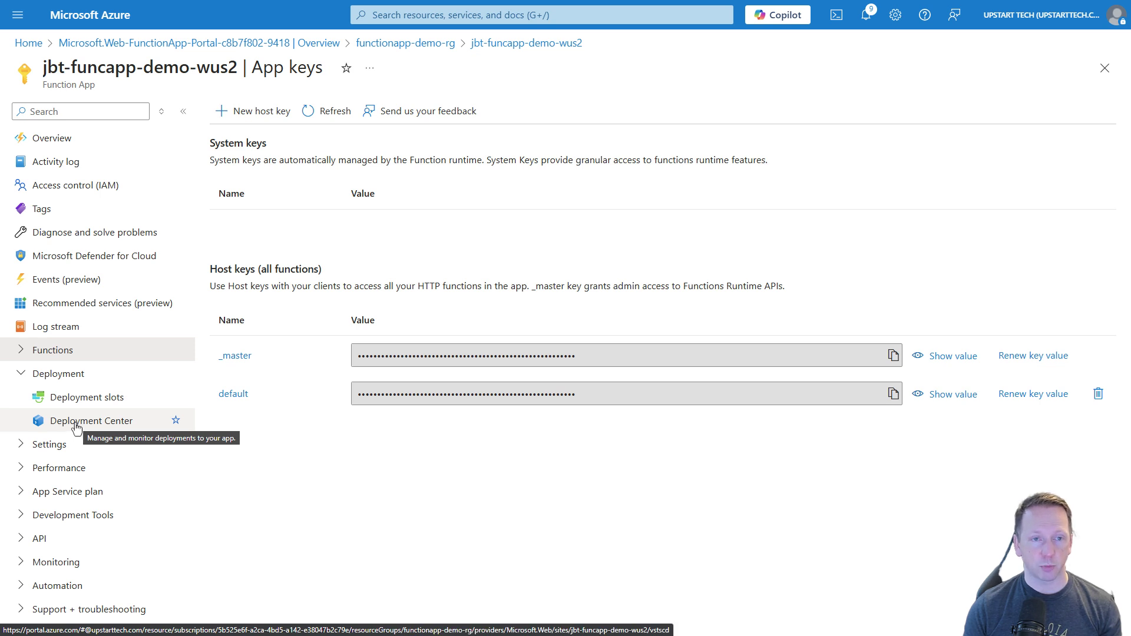
left_click(21, 373)
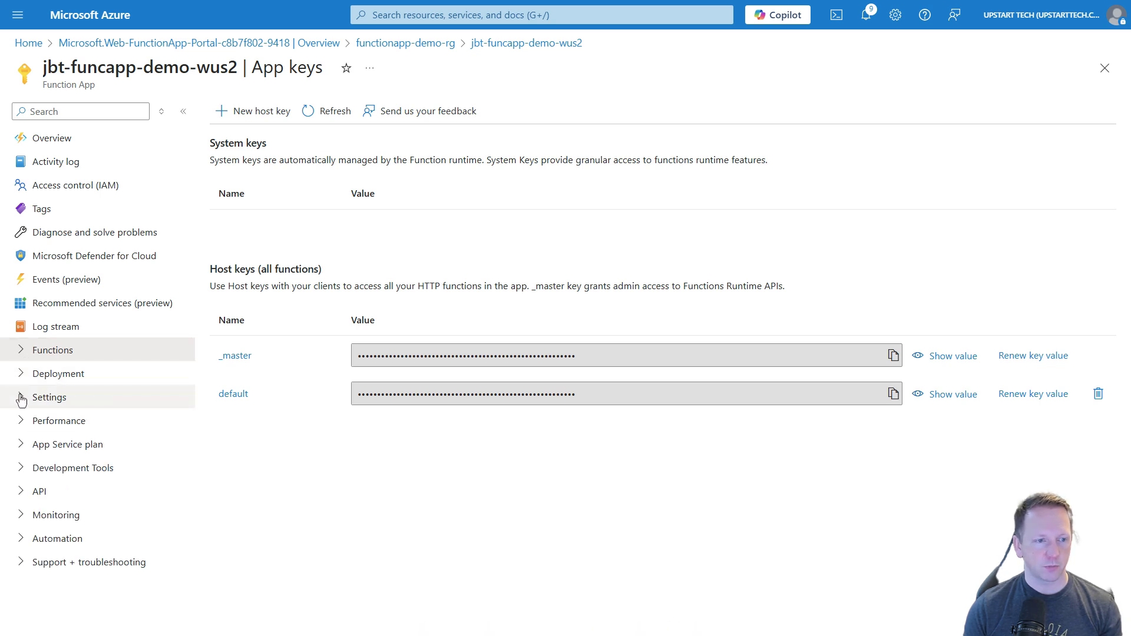
left_click(21, 398)
left_click(74, 435)
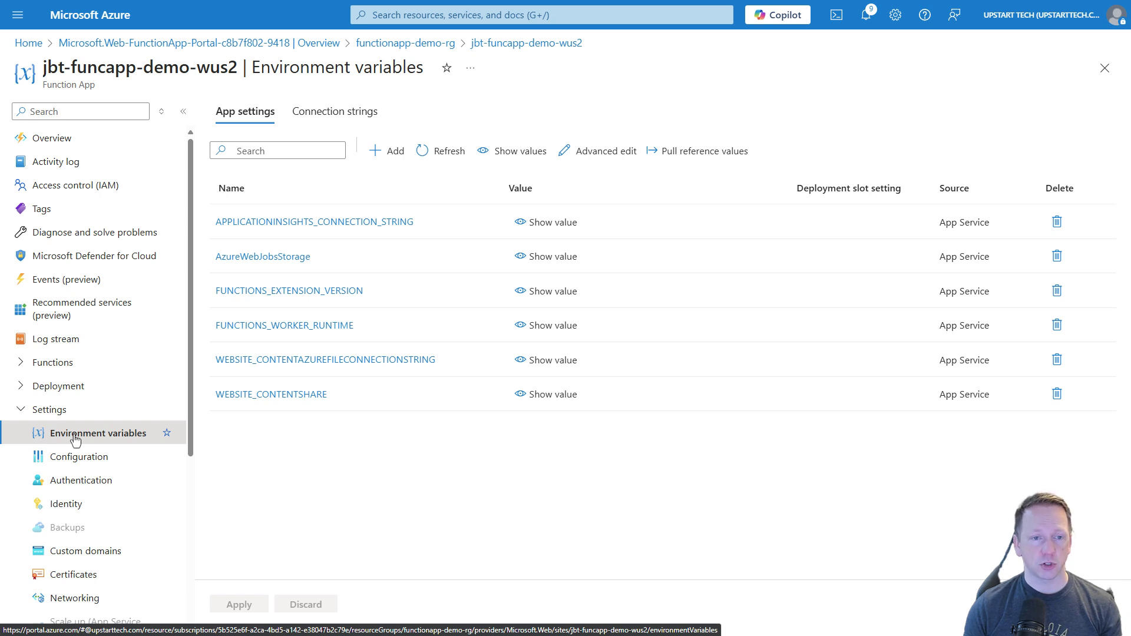
Step: Examine the function app's runtime and general configuration settings, including the selectable PowerShell Core versions, HTTP version, TLS and client certificate options
left_click(75, 458)
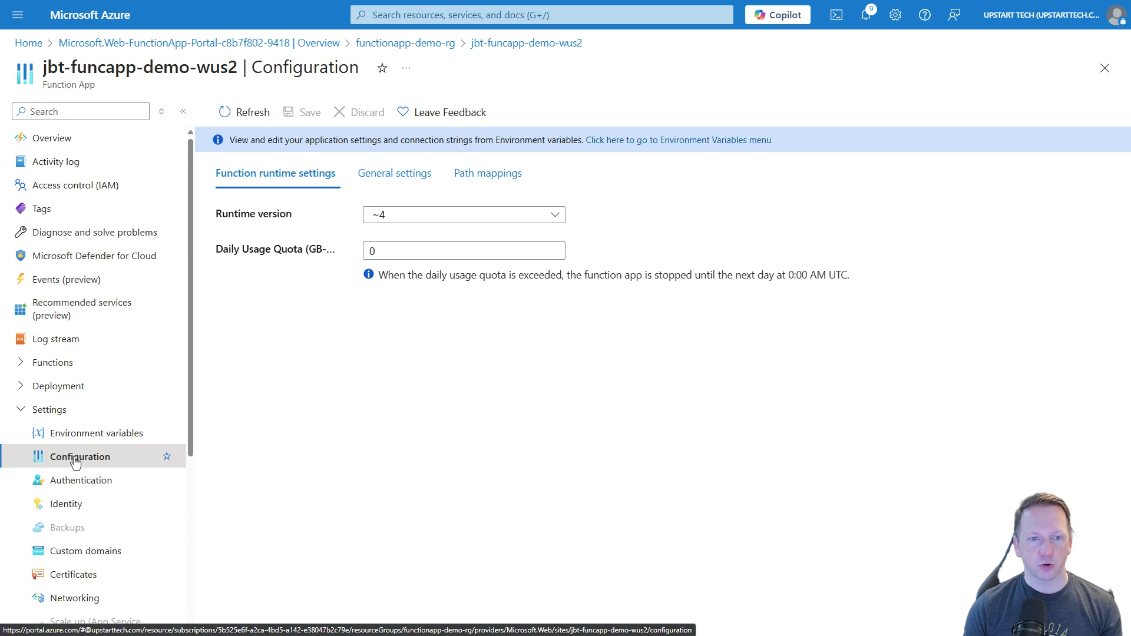
left_click(403, 182)
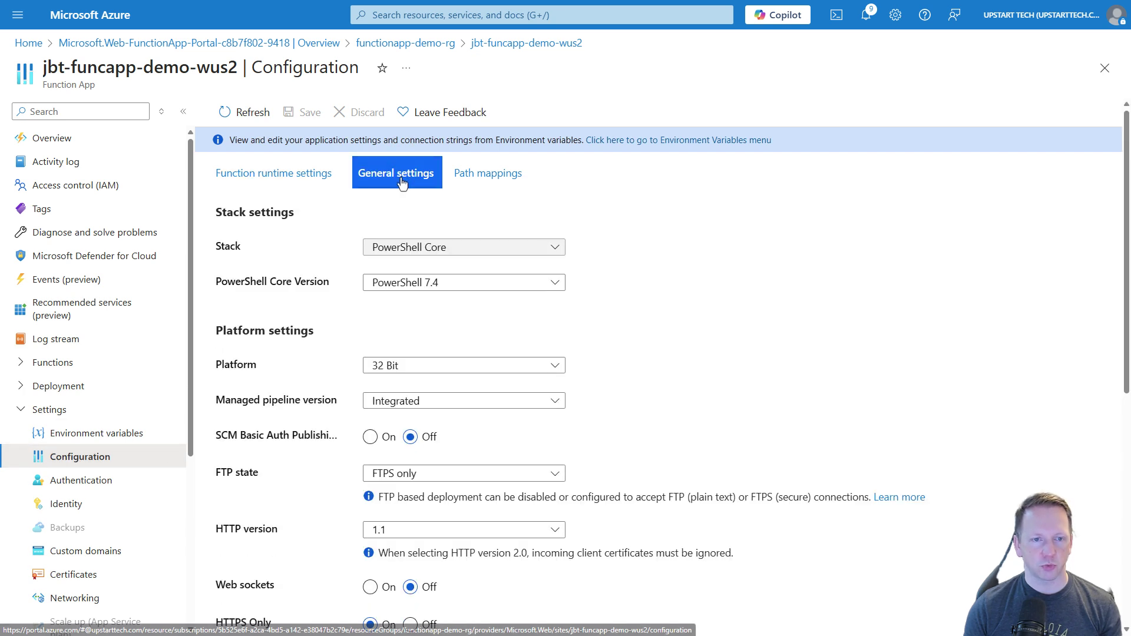
left_click(554, 284)
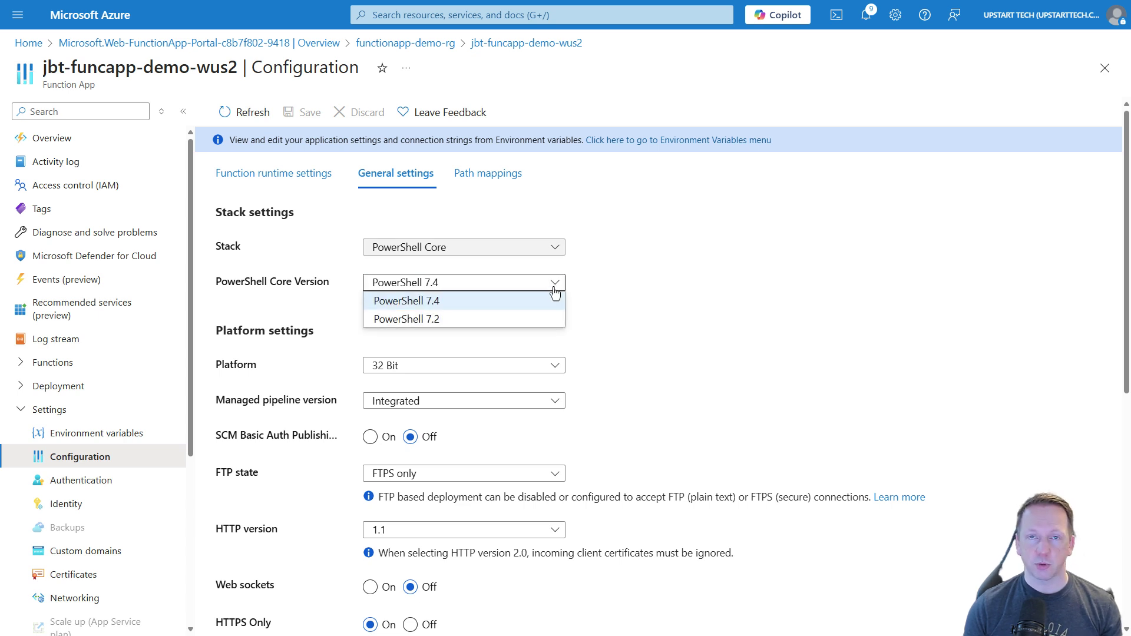
left_click(655, 299)
scroll(655, 299, "down", 3)
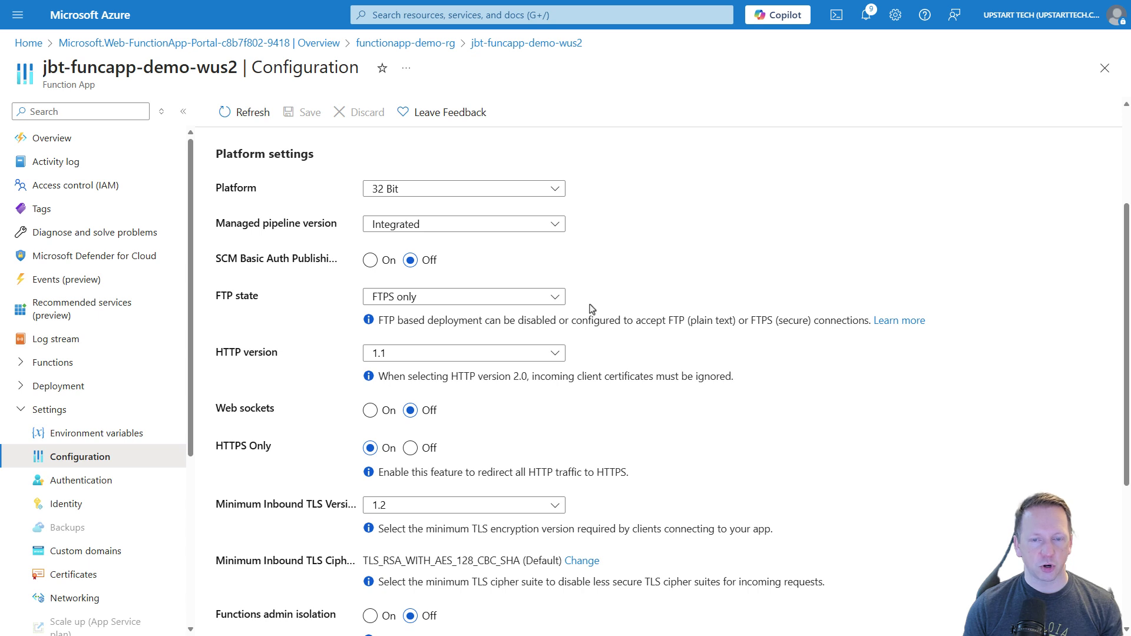
scroll(594, 312, "down", 2)
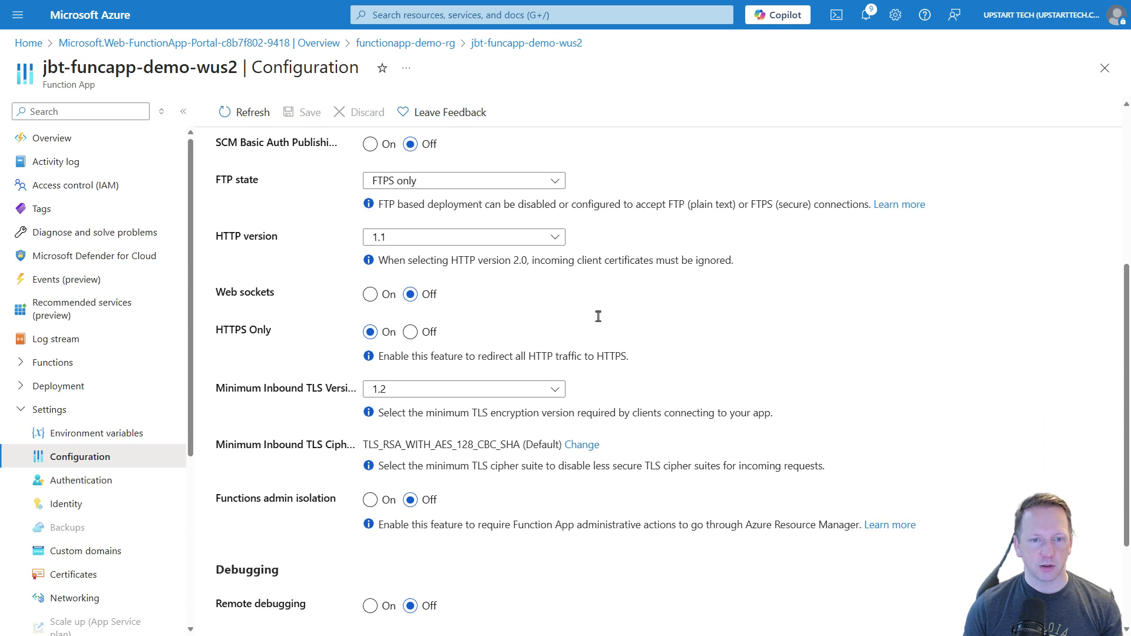
left_click(553, 237)
left_click(672, 245)
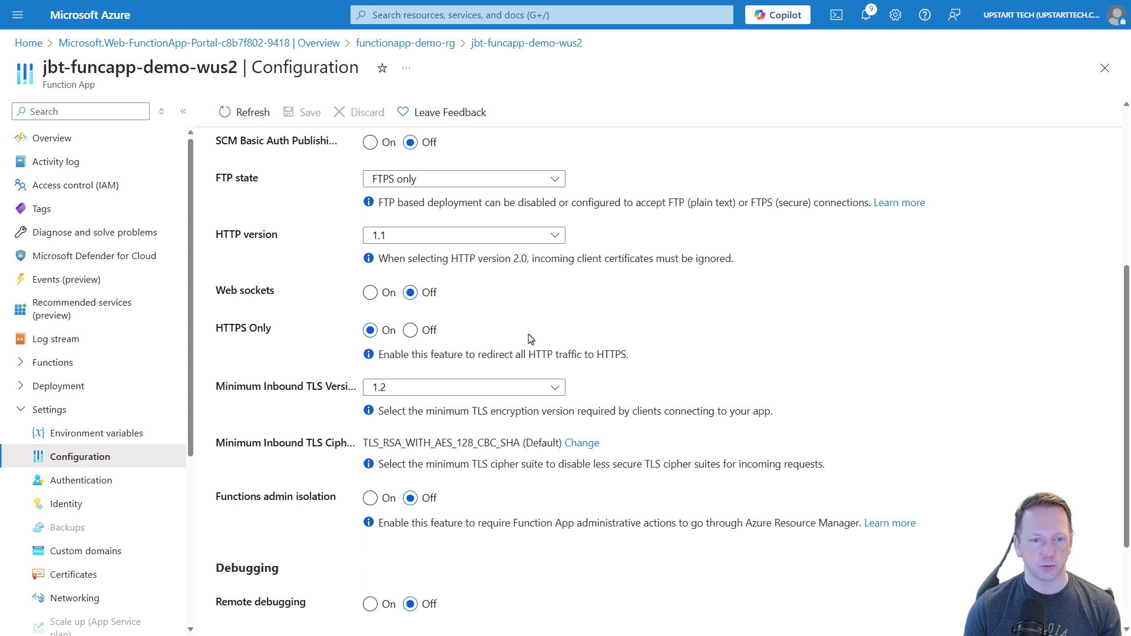
scroll(711, 326, "down", 3)
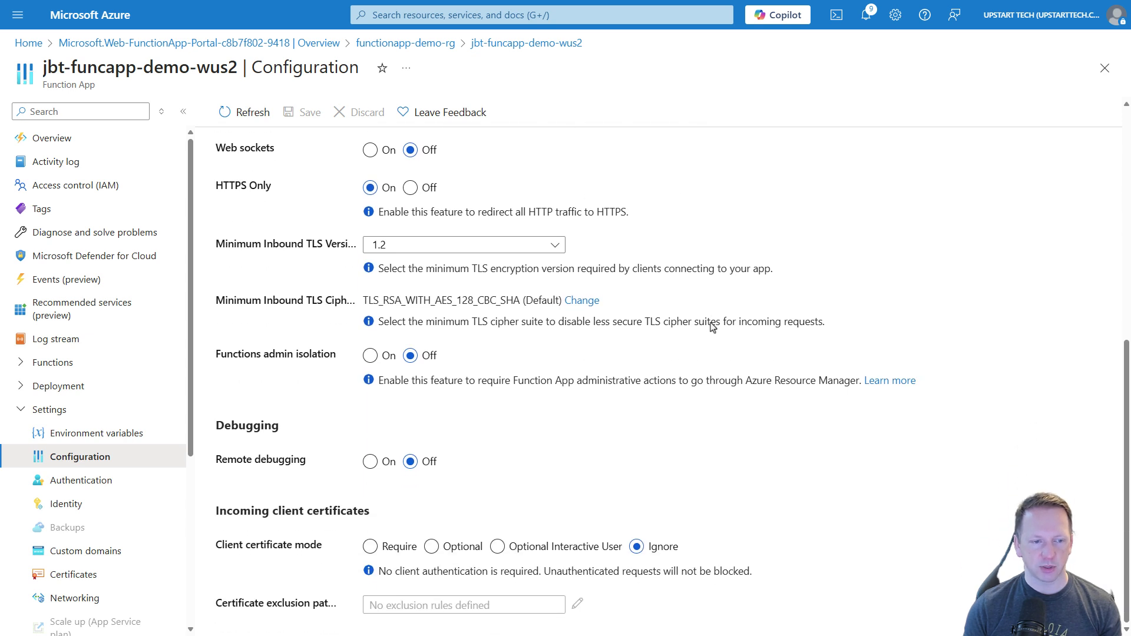
scroll(632, 277, "up", 9)
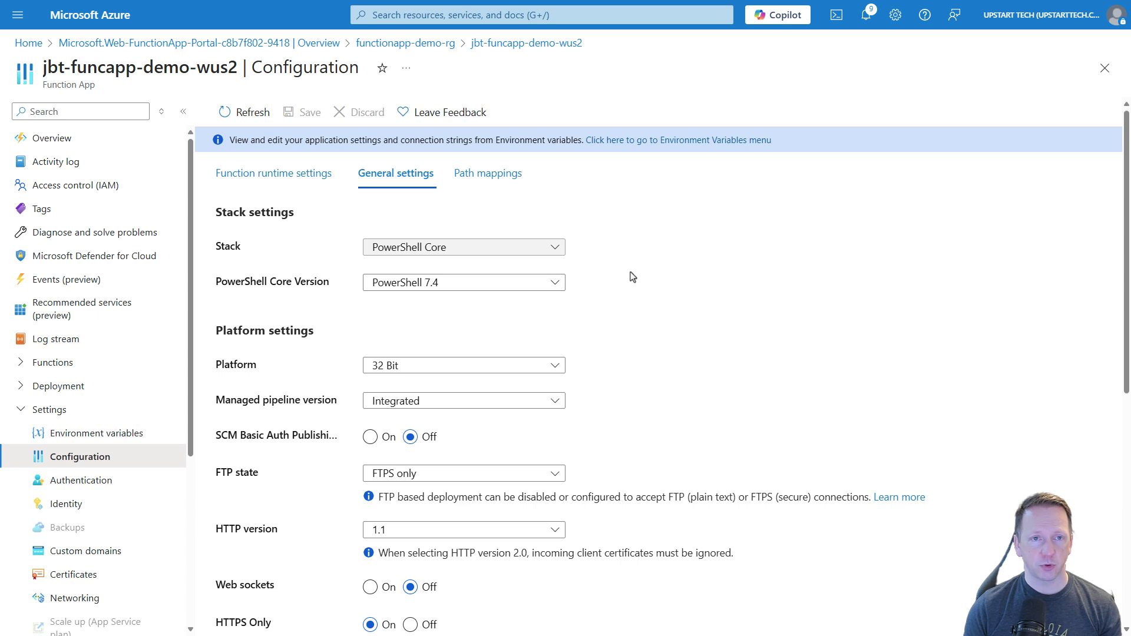
Step: Open the jbtfuncappwus2stg storage account from the functionapp-demo-rg resource group and review its role assignments
left_click(432, 47)
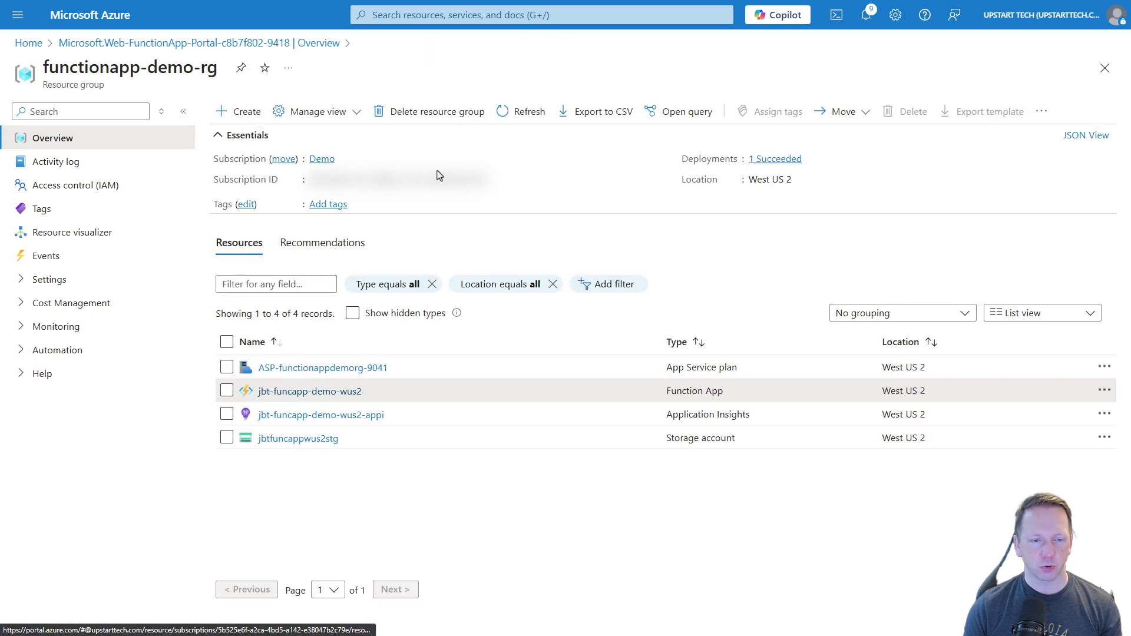
left_click(330, 439)
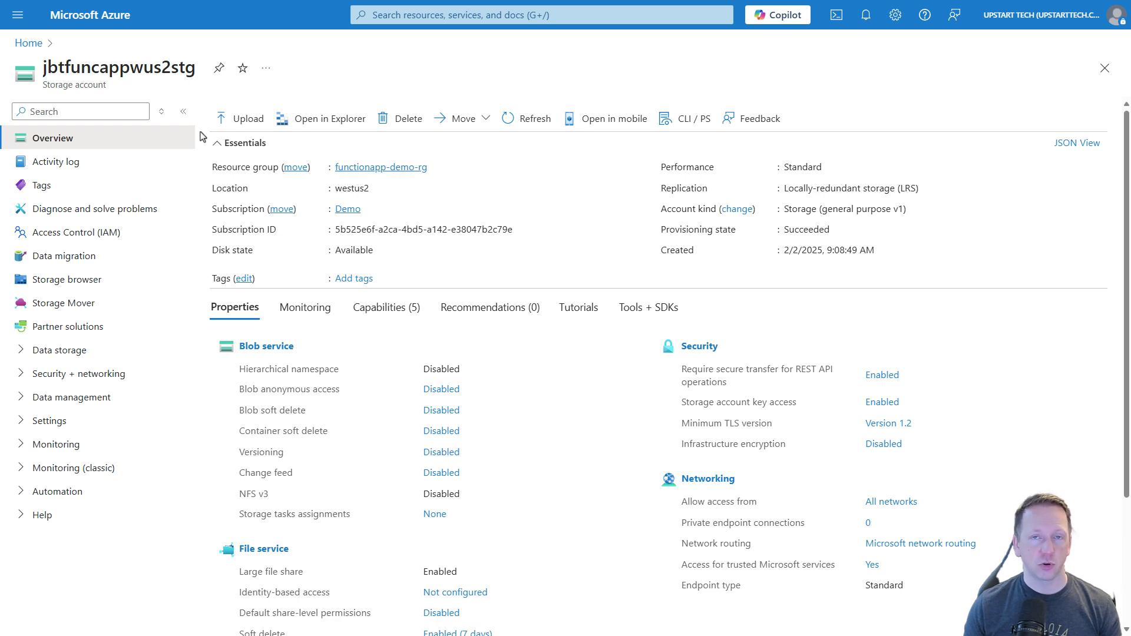
left_click(108, 234)
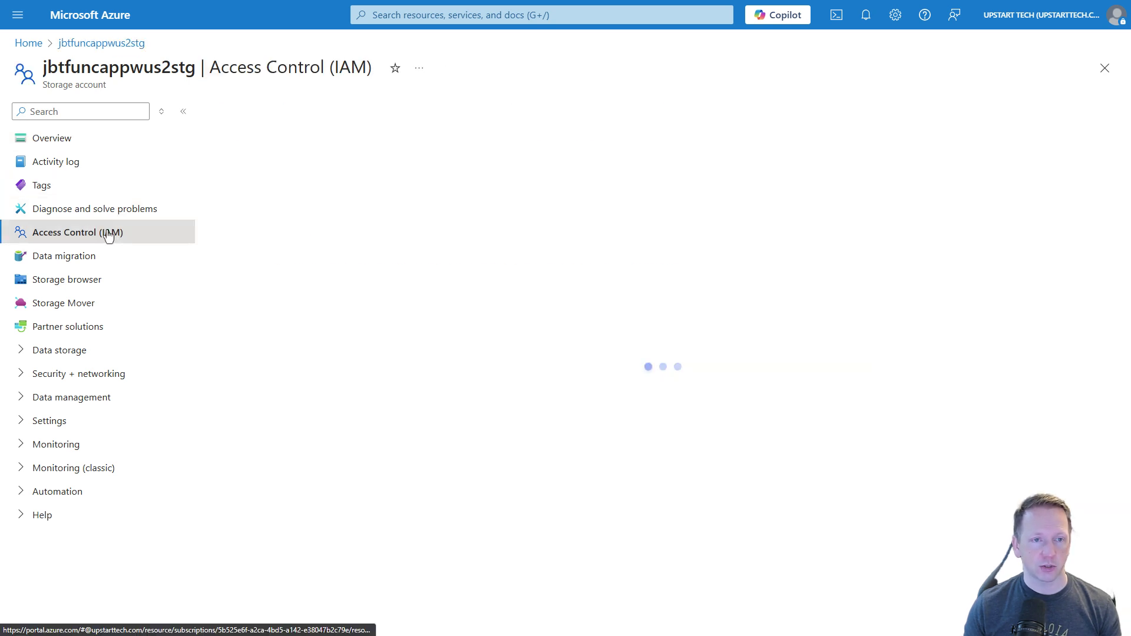
left_click(323, 152)
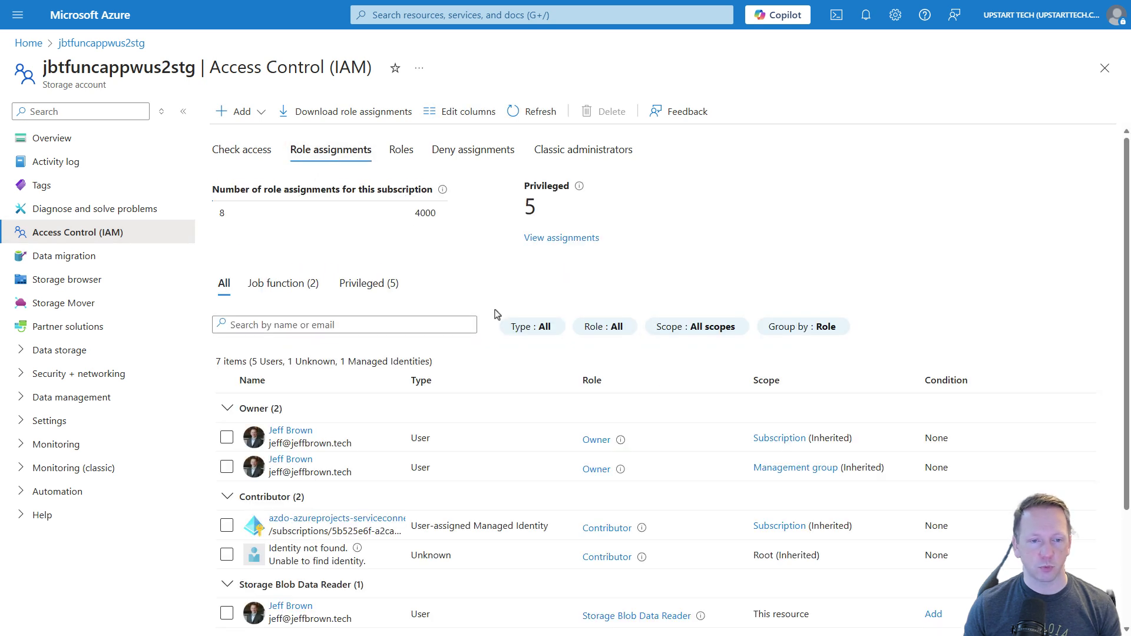
scroll(495, 314, "down", 3)
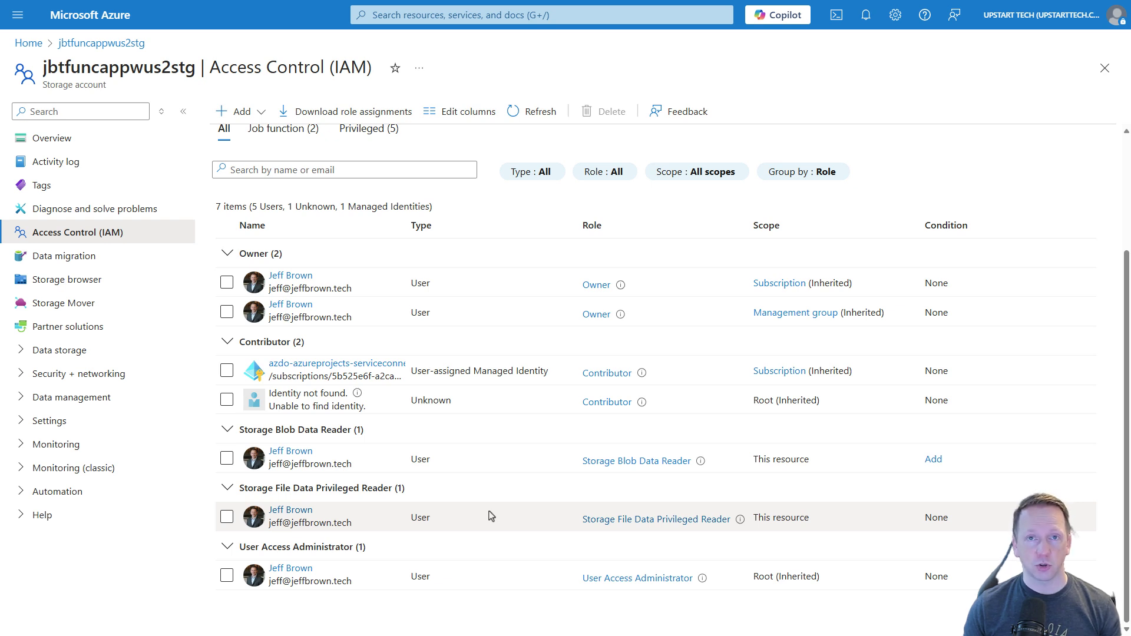
Step: Browse the storage account's blob containers and view the contents of azure-webjobs-hosts
left_click(97, 279)
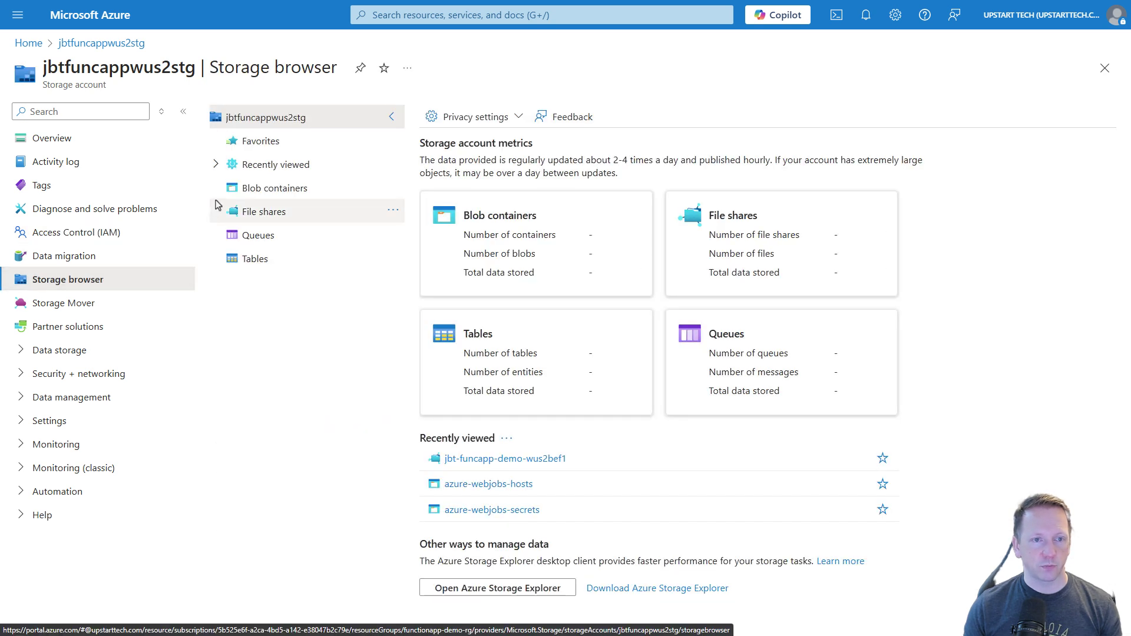
left_click(256, 188)
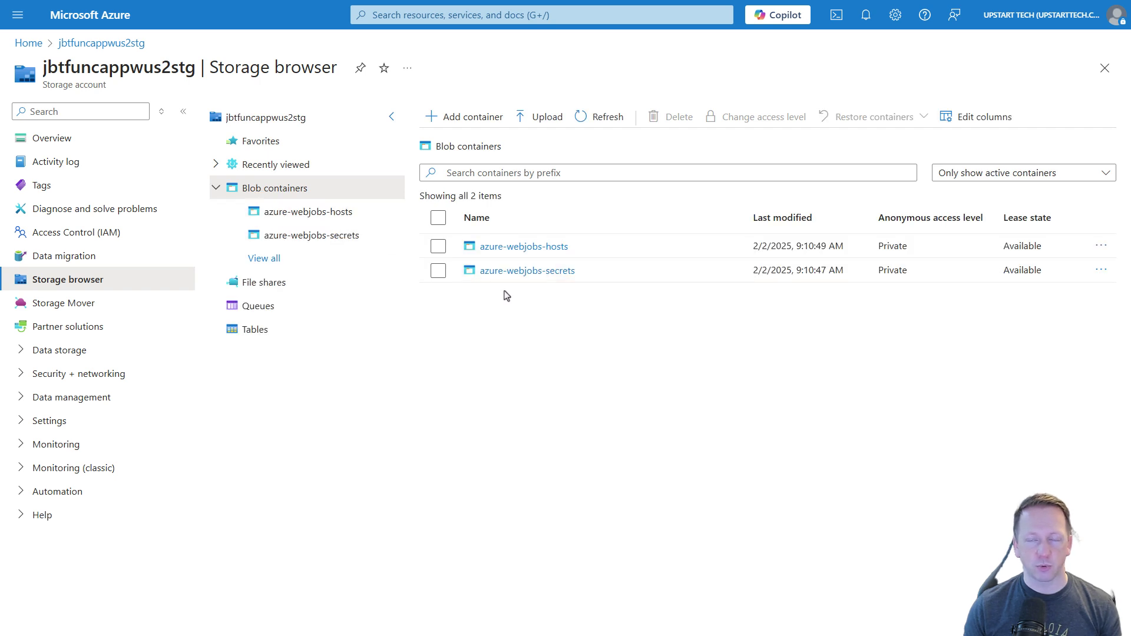
left_click(510, 248)
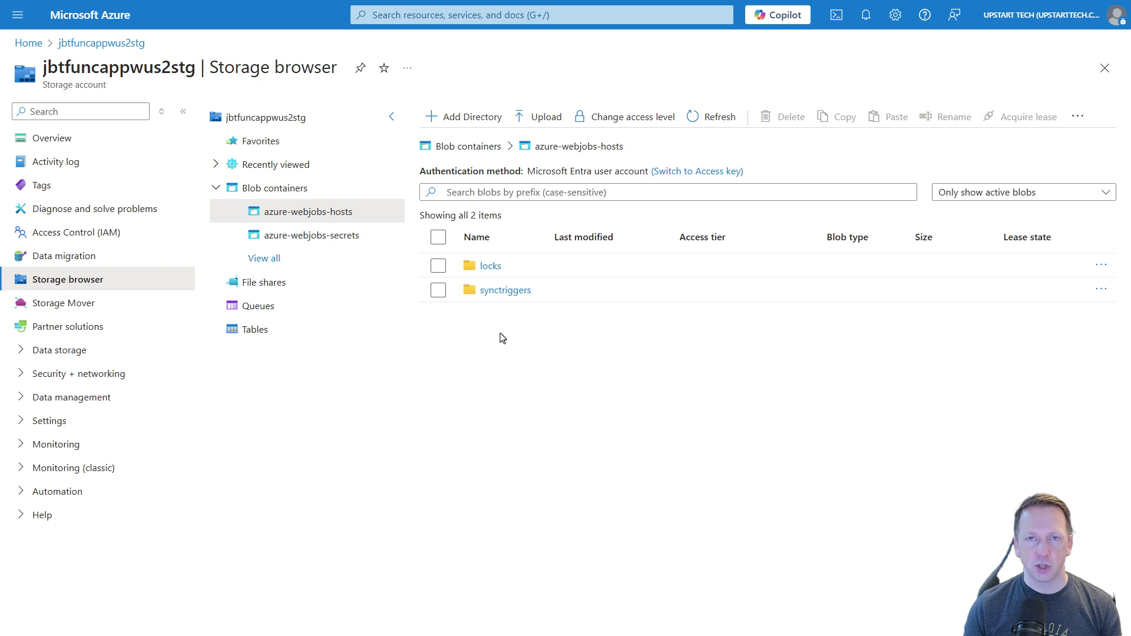
left_click(217, 189)
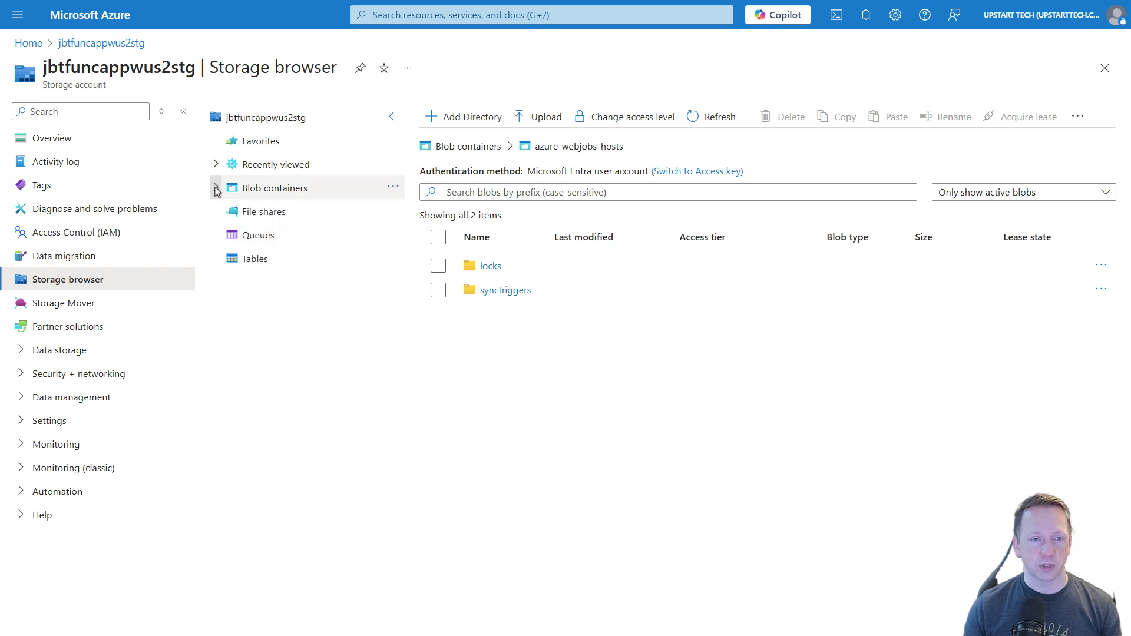
Step: Browse the jbt-funcapp-demo-wus2bef1 file share down to the site/wwwroot/HttpTrigger1 folder
left_click(263, 213)
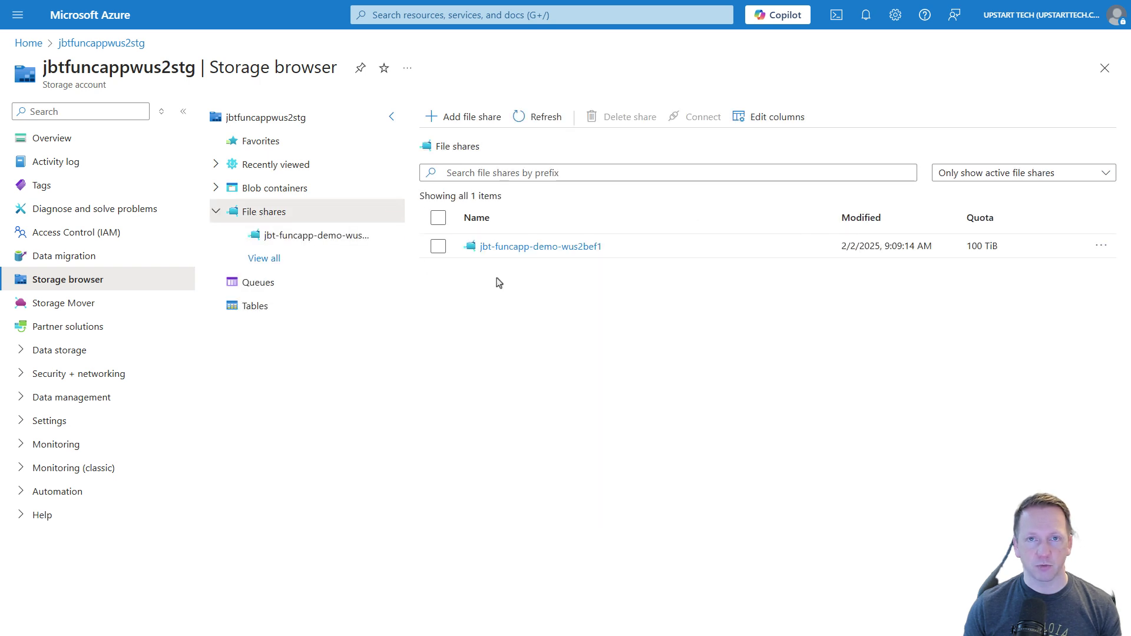
left_click(504, 247)
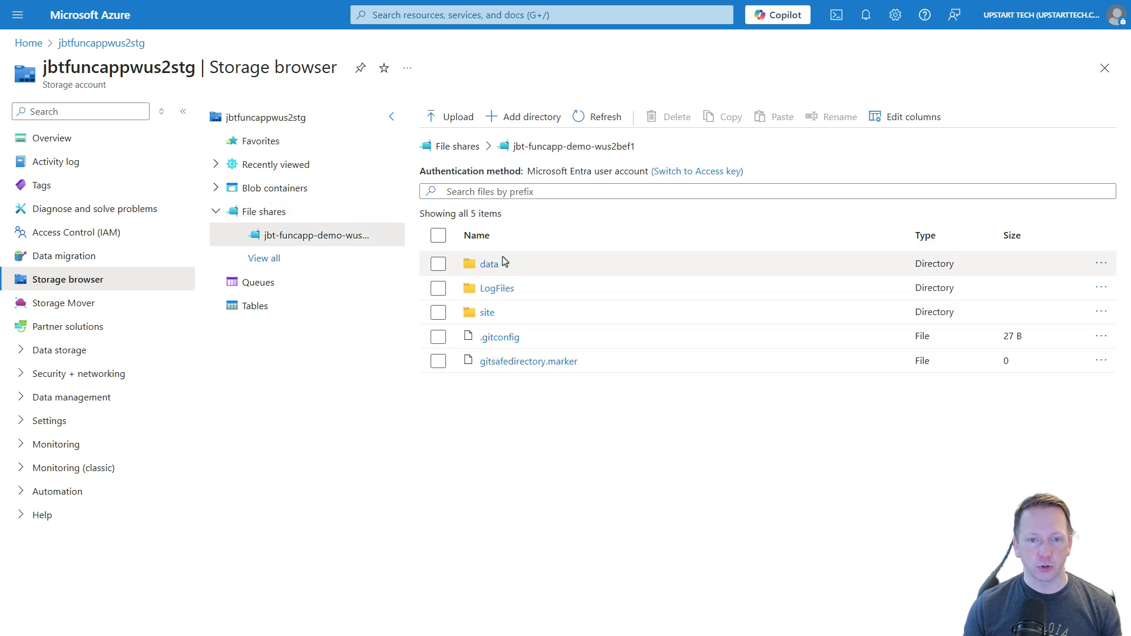
left_click(487, 313)
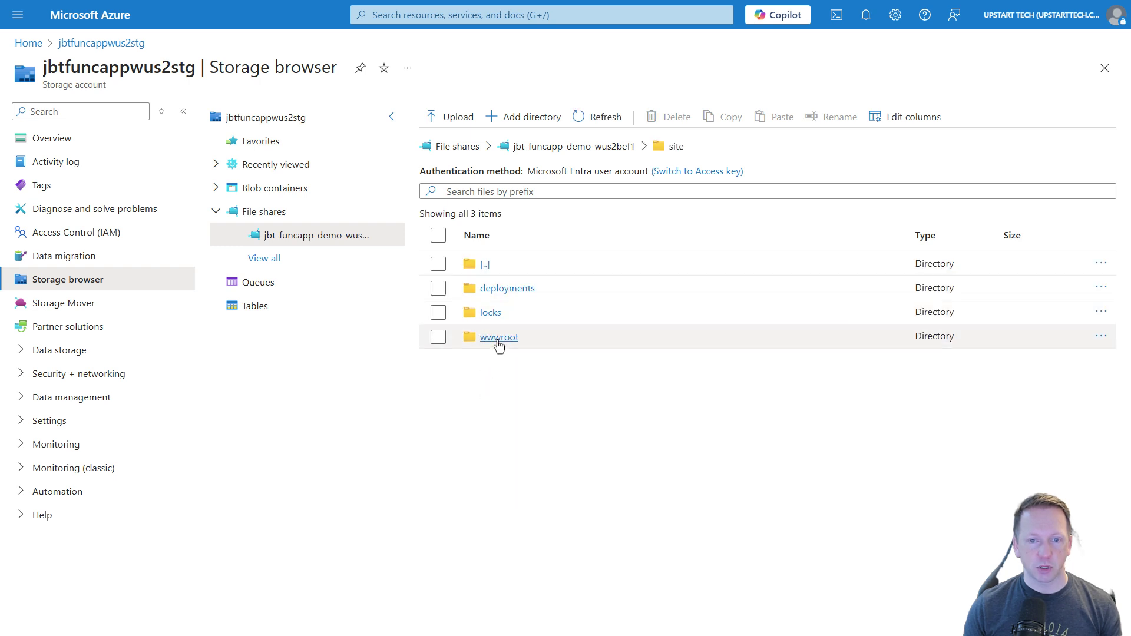
left_click(498, 337)
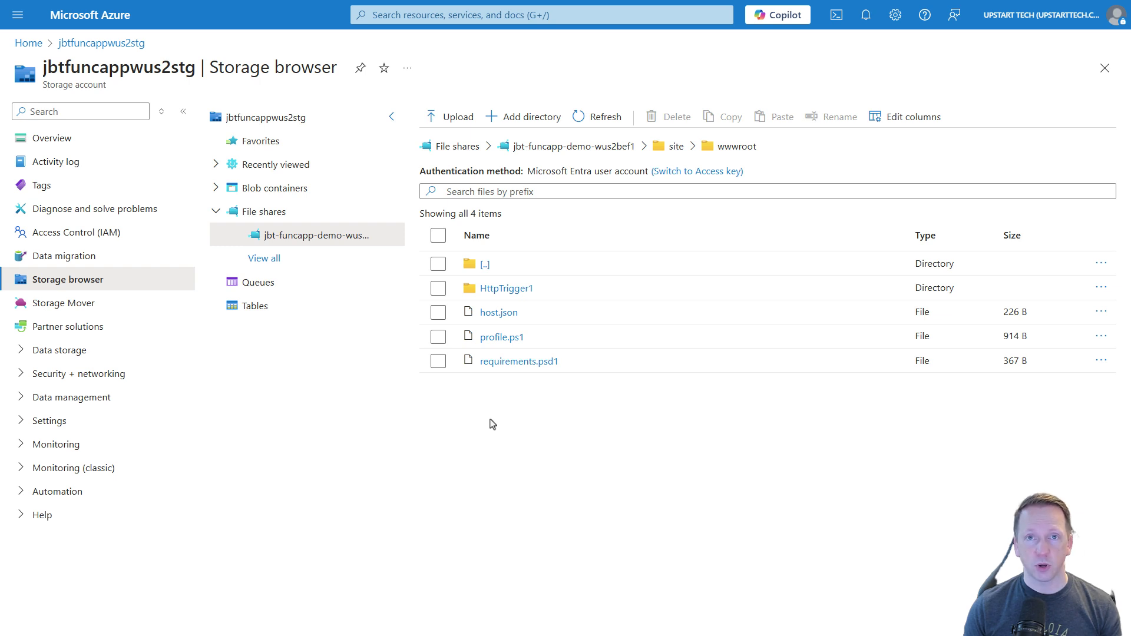
left_click(505, 289)
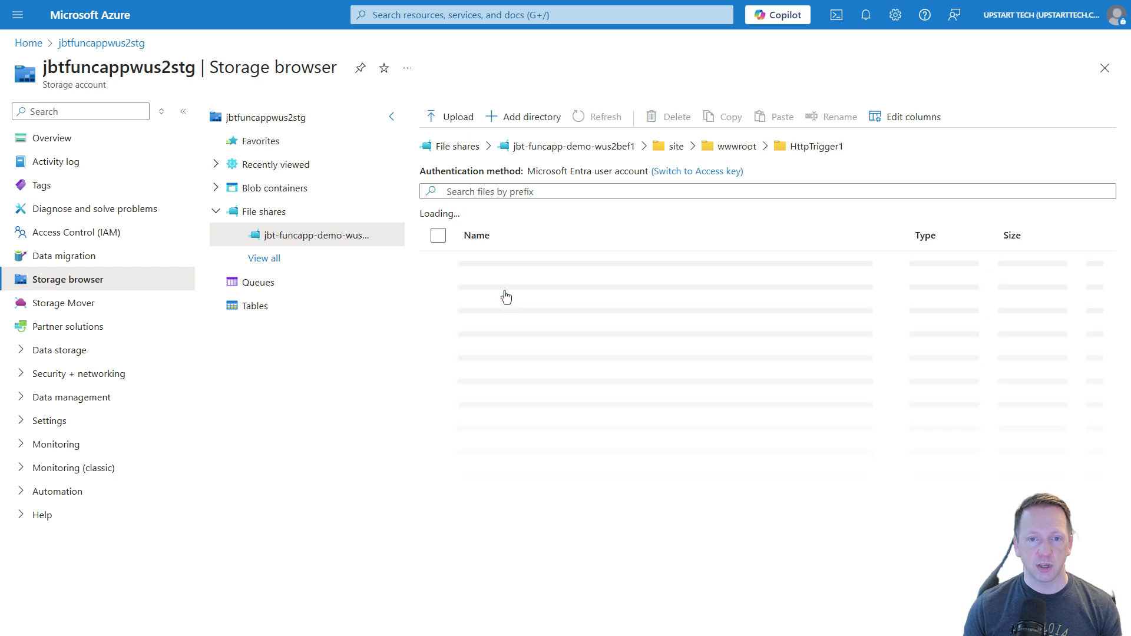